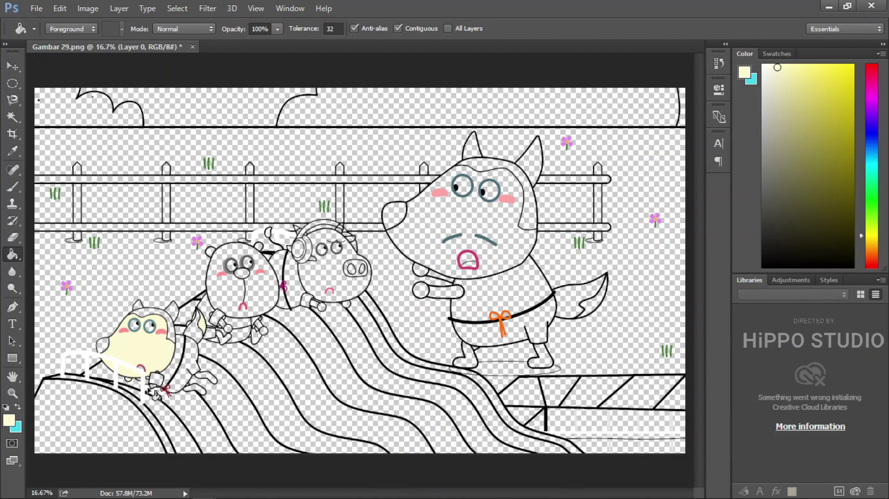
- Fill the small wolf's nose with dark brown and its eyes with white
{"action": "key", "text": "i"}
{"action": "left_click", "coordinate": [97, 345]}
{"action": "key", "text": "g"}
{"action": "left_click", "coordinate": [104, 346]}
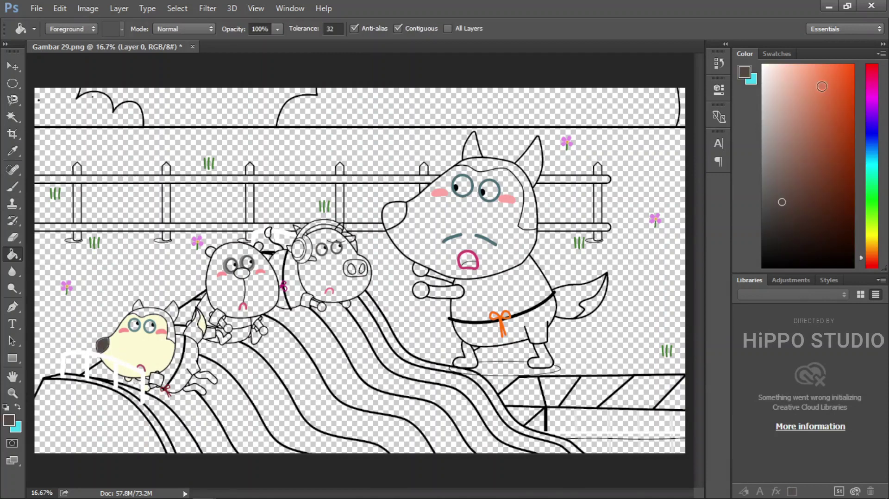
{"action": "left_click", "coordinate": [763, 67]}
{"action": "left_click", "coordinate": [134, 326]}
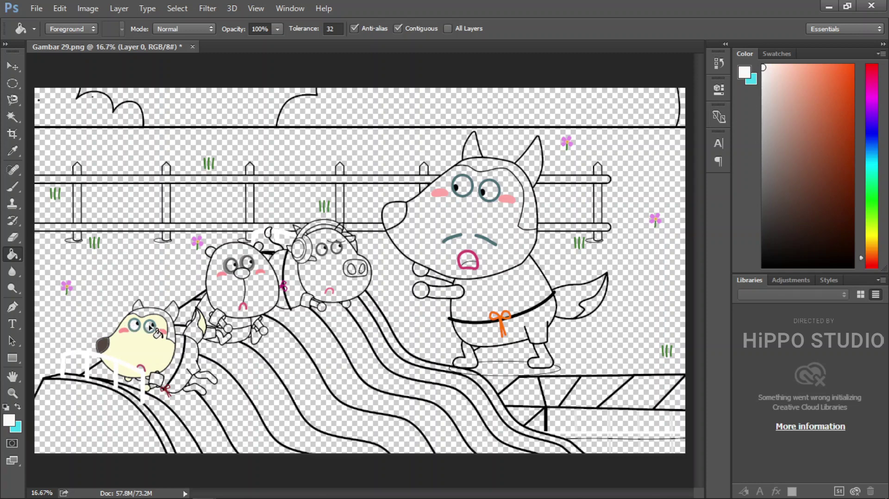
- Fill the small wolf's hair, ears, upper body, legs and tail with light blue-gray
{"action": "left_click", "coordinate": [152, 324], "text": "alt"}
{"action": "left_click", "coordinate": [176, 324]}
{"action": "left_click", "coordinate": [183, 355]}
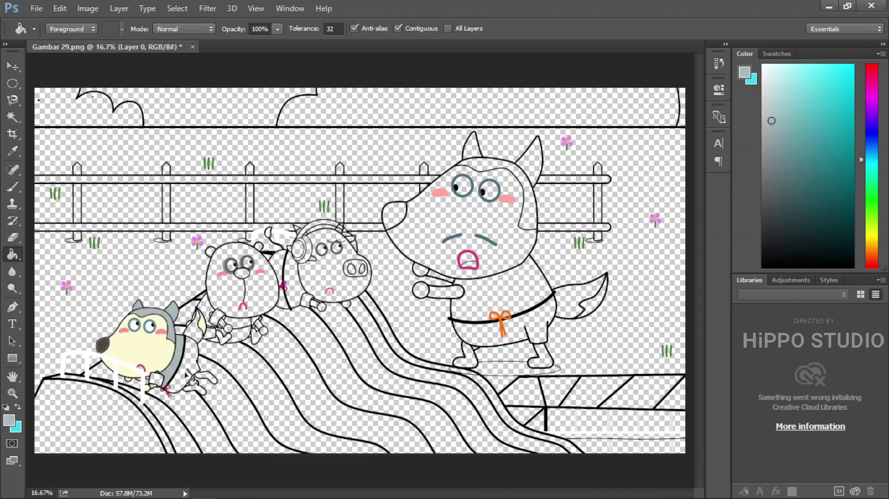
{"action": "left_click", "coordinate": [211, 383]}
{"action": "left_click", "coordinate": [202, 340]}
{"action": "key", "text": "i"}
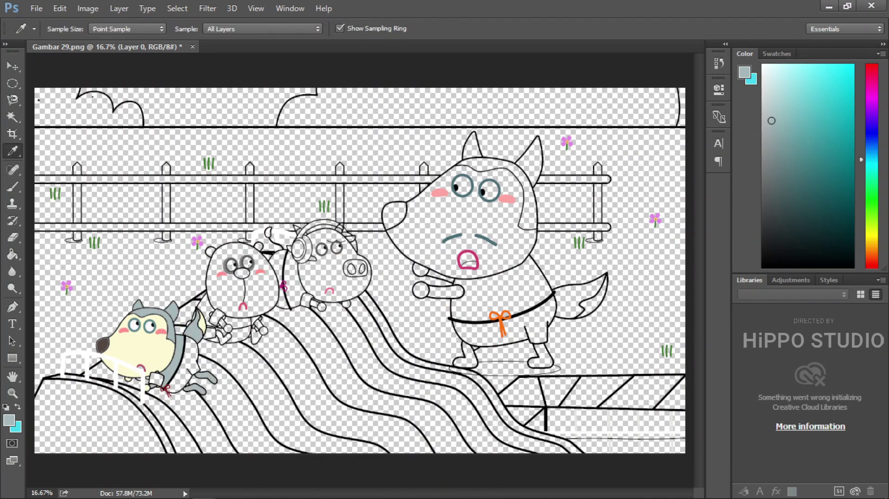
- Fill the small wolf's outfit and sleeve with red
{"action": "key", "text": "ctrl+plus"}
{"action": "key", "text": "g"}
{"action": "key", "text": "space"}
{"action": "left_click_drag", "start_coordinate": [297, 386], "coordinate": [467, 349]}
{"action": "left_click", "coordinate": [254, 411]}
{"action": "left_click", "coordinate": [229, 399]}
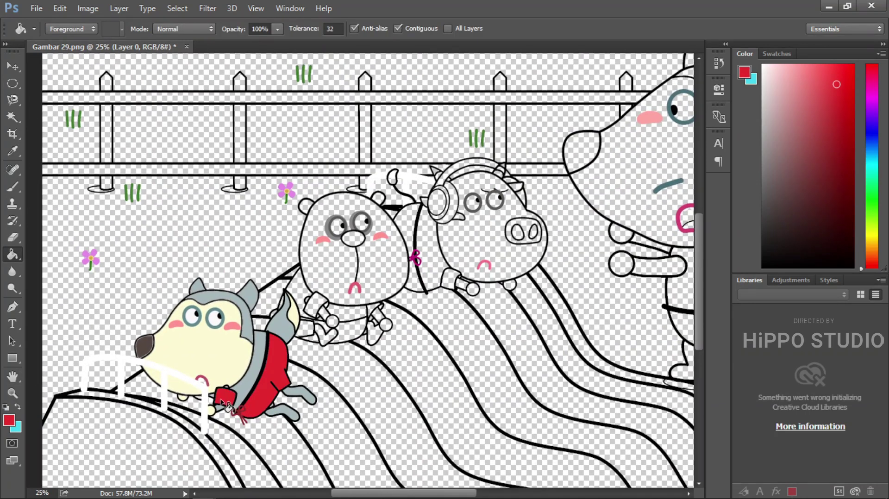
{"action": "left_click", "coordinate": [211, 414], "text": "alt"}
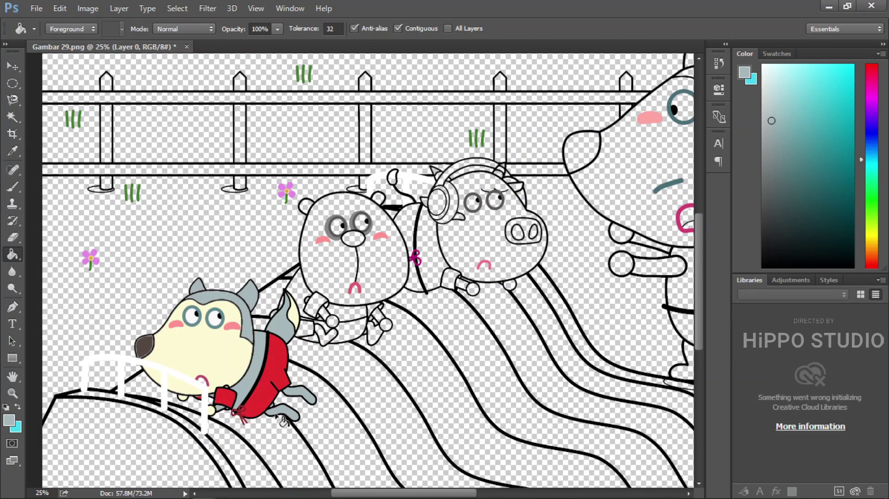
- Fill the panda's face with cream and its ears, arms and legs with gray
{"action": "left_click", "coordinate": [222, 357], "text": "alt"}
{"action": "left_click", "coordinate": [368, 259]}
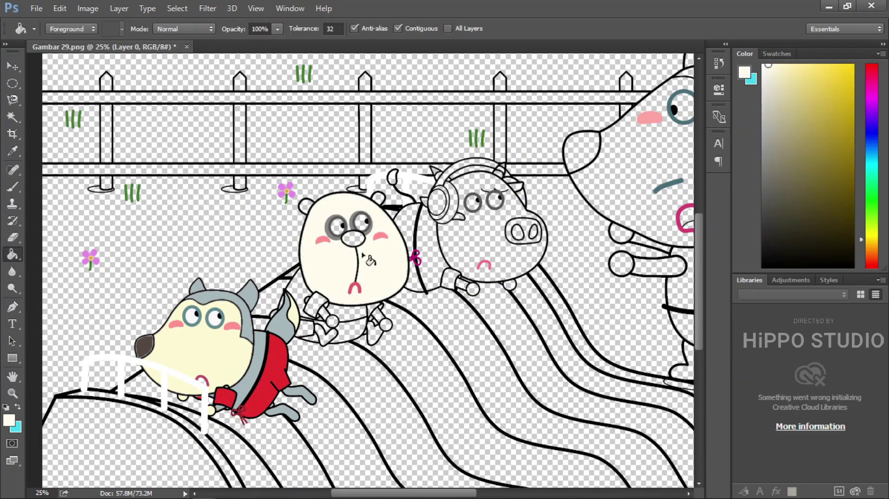
{"action": "left_click", "coordinate": [352, 222], "text": "alt"}
{"action": "left_click", "coordinate": [378, 199]}
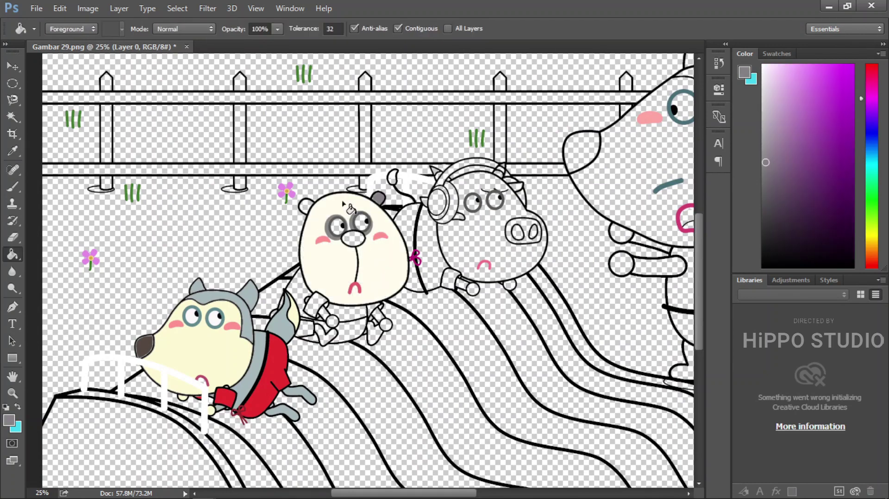
{"action": "left_click", "coordinate": [306, 206]}
{"action": "left_click", "coordinate": [329, 315]}
{"action": "left_click", "coordinate": [377, 333]}
{"action": "left_click", "coordinate": [324, 338]}
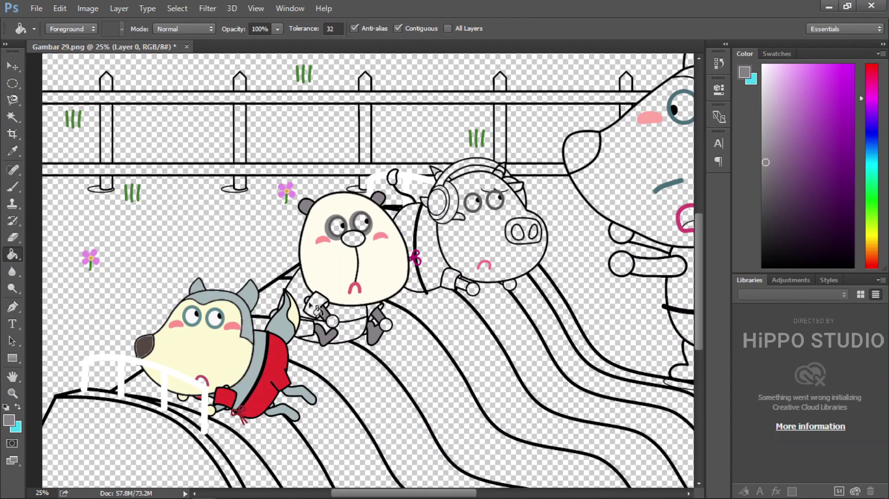
- Fill both of the panda's hands with a darker gray
{"action": "left_click", "coordinate": [327, 333], "text": "alt"}
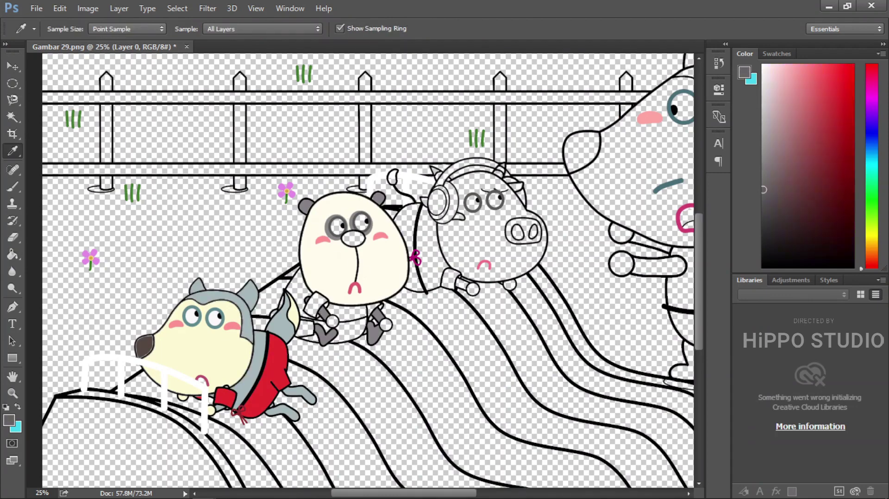
{"action": "left_click", "coordinate": [332, 319]}
{"action": "left_click", "coordinate": [386, 325]}
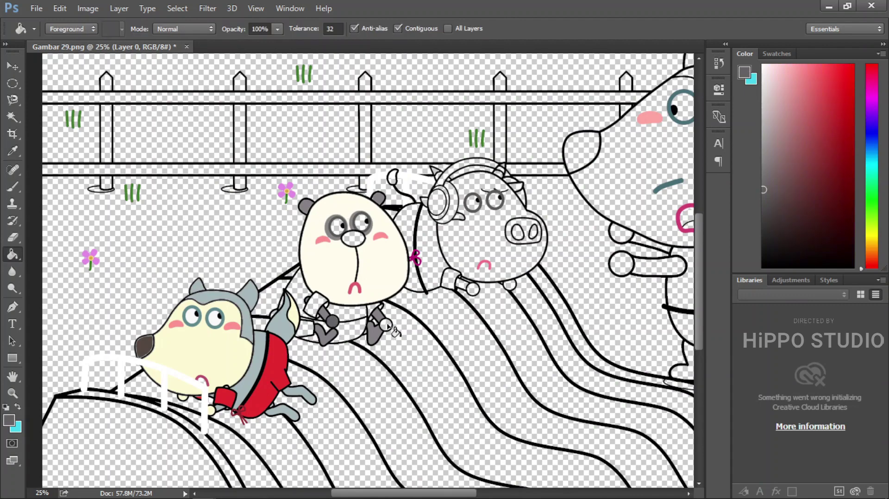
- Fill the panda's eyes with white and its nose with black
{"action": "left_click", "coordinate": [764, 68]}
{"action": "key", "text": "i"}
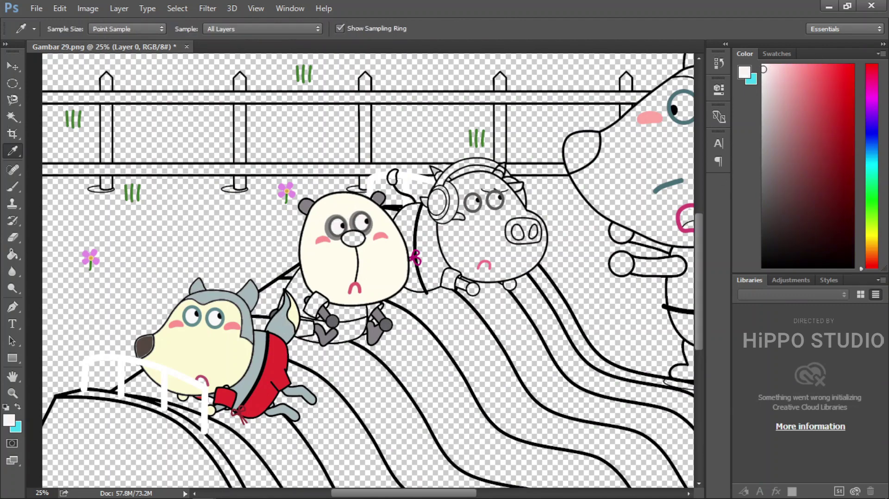
{"action": "left_click", "coordinate": [180, 220], "text": "alt"}
{"action": "left_click", "coordinate": [353, 240]}
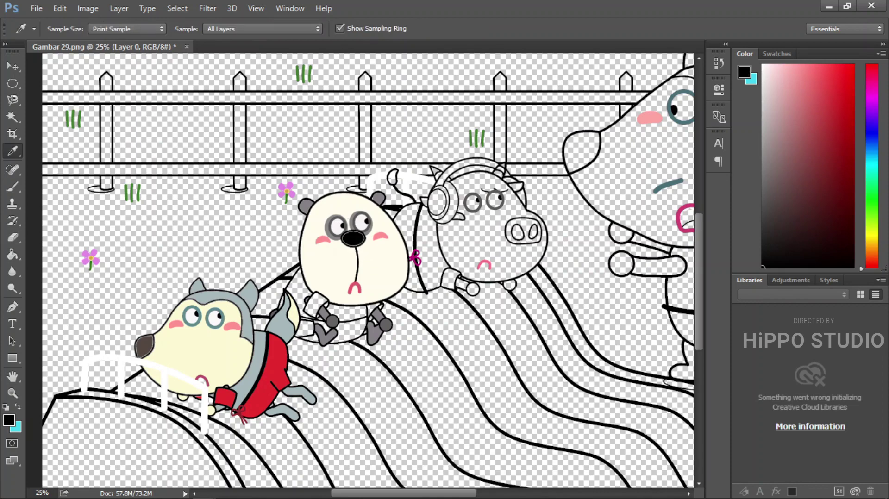
- Fill the panda's sleeves with light blue and its shorts with a darker blue
{"action": "left_click", "coordinate": [180, 245], "text": "alt"}
{"action": "left_click", "coordinate": [319, 306]}
{"action": "left_click", "coordinate": [376, 311]}
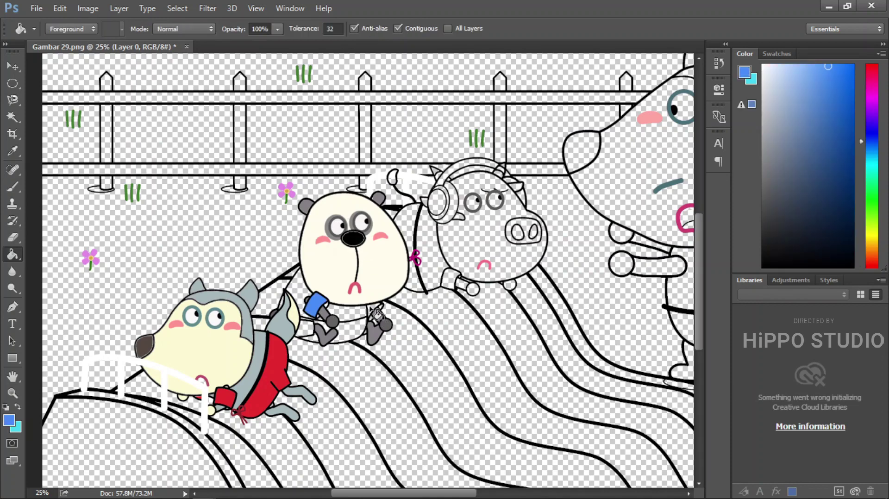
{"action": "left_click", "coordinate": [848, 99]}
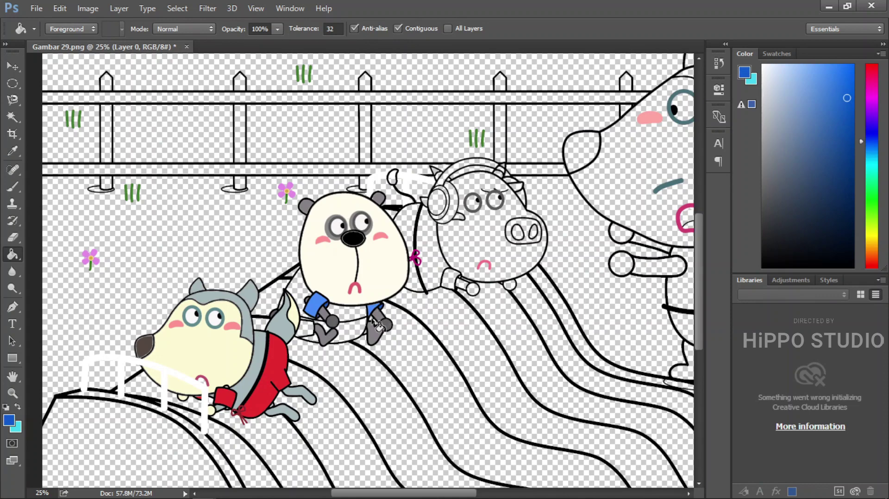
{"action": "key", "text": "i"}
{"action": "key", "text": "g"}
{"action": "left_click", "coordinate": [307, 329]}
{"action": "left_click", "coordinate": [358, 331]}
{"action": "left_click", "coordinate": [327, 327]}
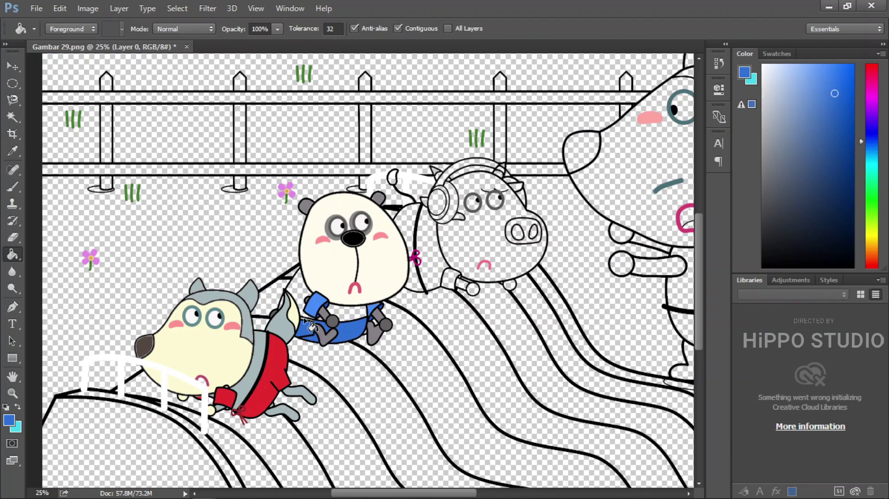
- Fill the panda's body with neutral gray
{"action": "left_click", "coordinate": [325, 322], "text": "alt"}
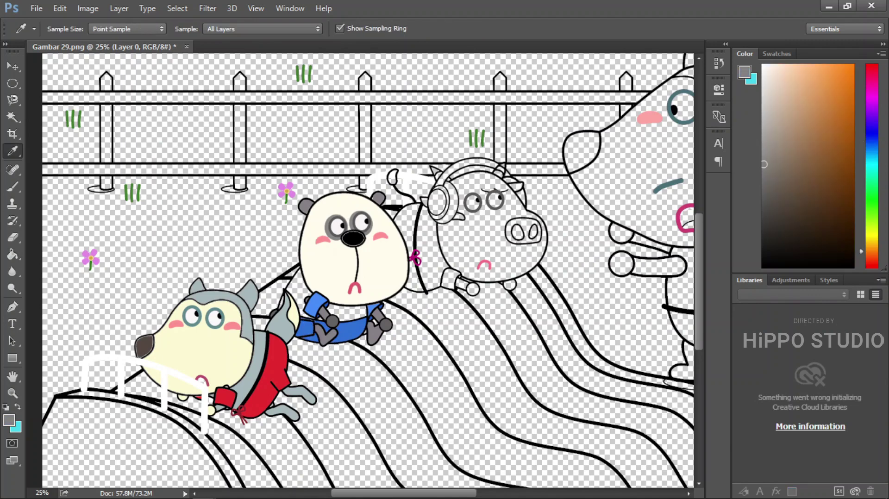
{"action": "left_click", "coordinate": [308, 294]}
{"action": "left_click", "coordinate": [331, 322]}
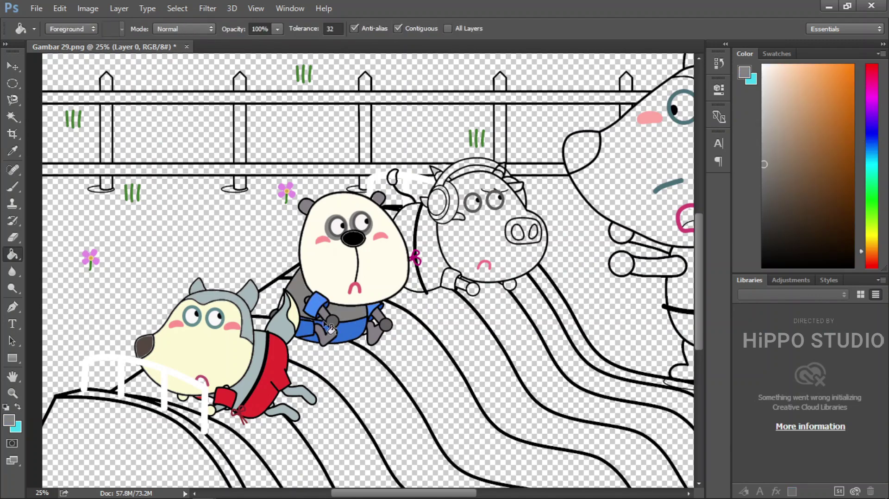
- Fill the face and upper body of the animal wearing headphones with warm gray
{"action": "key", "text": "alt"}
{"action": "left_click", "coordinate": [481, 259]}
{"action": "left_click", "coordinate": [436, 259]}
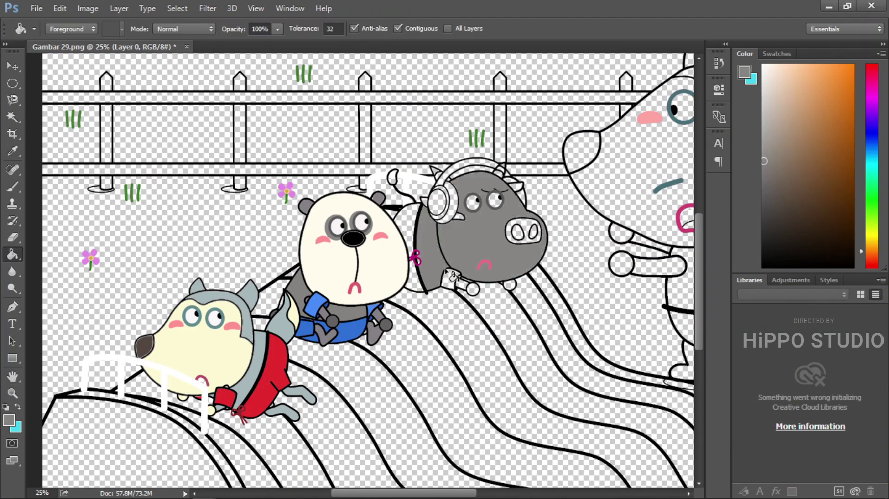
- Fill the hooves, horns and tail tip of the animal wearing headphones with dark gray
{"action": "left_click", "coordinate": [548, 359], "text": "alt"}
{"action": "left_click", "coordinate": [473, 289]}
{"action": "left_click", "coordinate": [509, 285]}
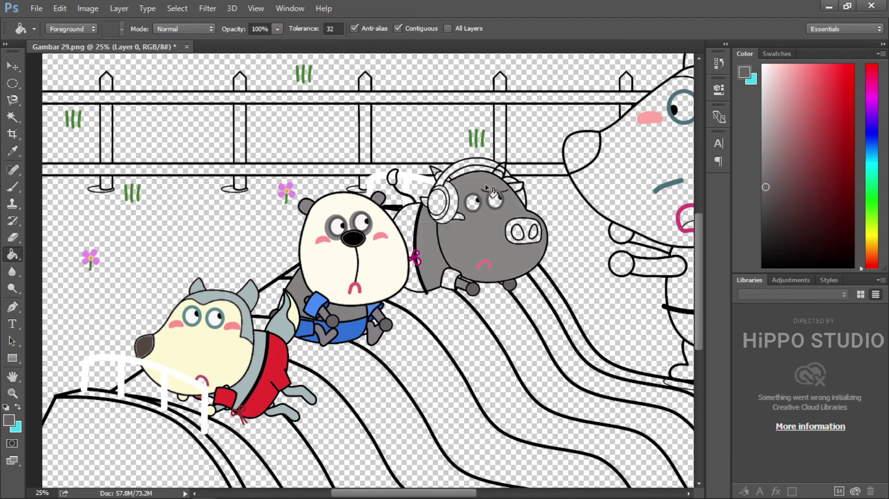
{"action": "left_click", "coordinate": [505, 169]}
{"action": "left_click", "coordinate": [439, 175]}
{"action": "left_click", "coordinate": [434, 171]}
{"action": "left_click", "coordinate": [392, 178]}
{"action": "left_click", "coordinate": [393, 177]}
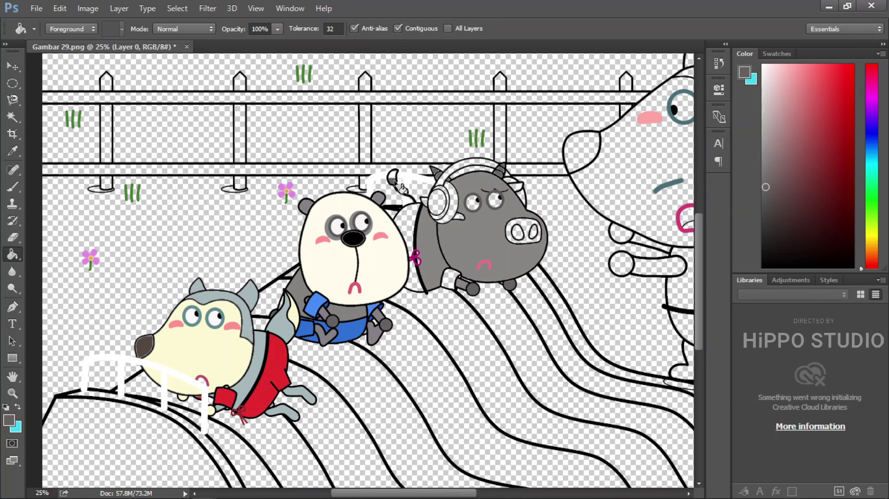
{"action": "left_click", "coordinate": [392, 176]}
- Fill the snout of the animal wearing headphones with dark green and its nostrils with very dark brown
{"action": "key", "text": "i"}
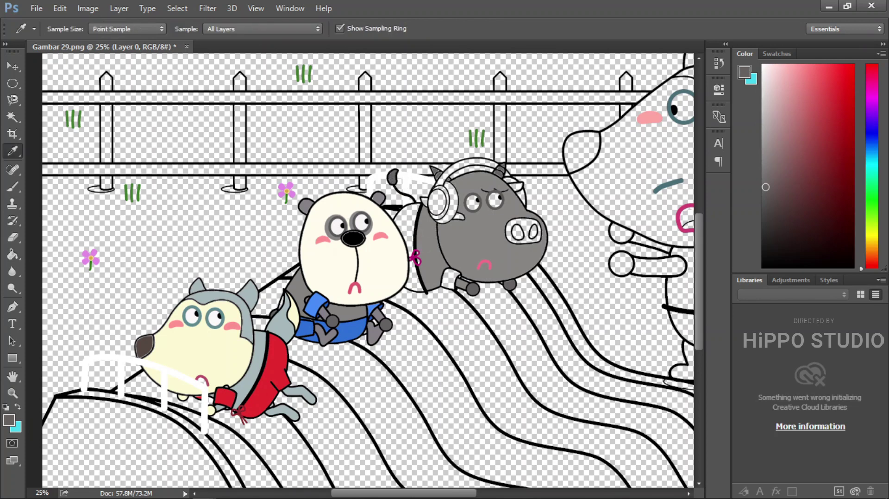
{"action": "left_click", "coordinate": [810, 342]}
{"action": "key", "text": "g"}
{"action": "left_click", "coordinate": [525, 226]}
{"action": "key", "text": "i"}
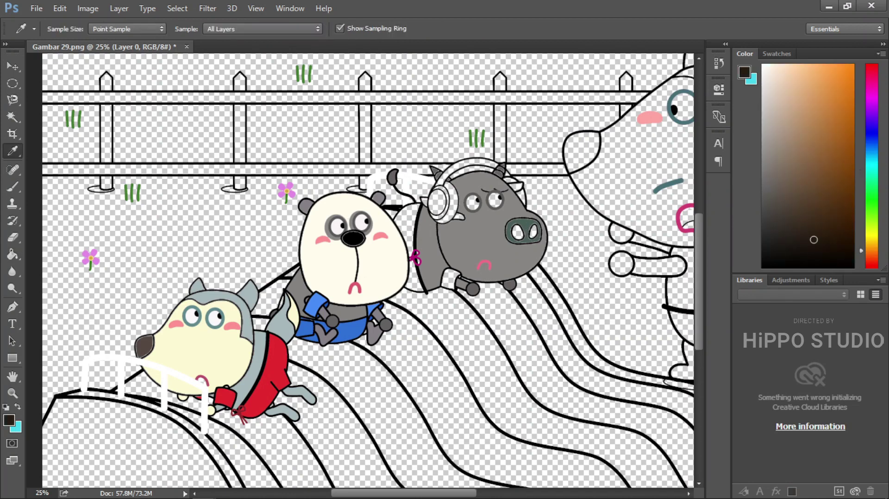
{"action": "key", "text": "g"}
{"action": "left_click", "coordinate": [518, 233]}
{"action": "left_click", "coordinate": [533, 232]}
- Fill the eyes of the animal wearing headphones with the white of the panda's eyes
{"action": "key", "text": "i"}
{"action": "left_click", "coordinate": [370, 217]}
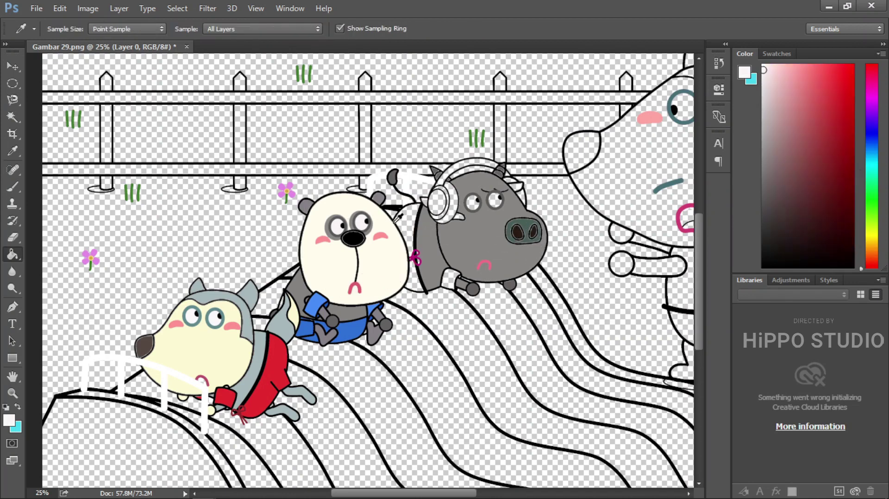
{"action": "key", "text": "g"}
- Fill the outfit and sleeve of the animal wearing headphones with the magenta of its bow
{"action": "key", "text": "i"}
{"action": "left_click", "coordinate": [416, 258]}
{"action": "key", "text": "g"}
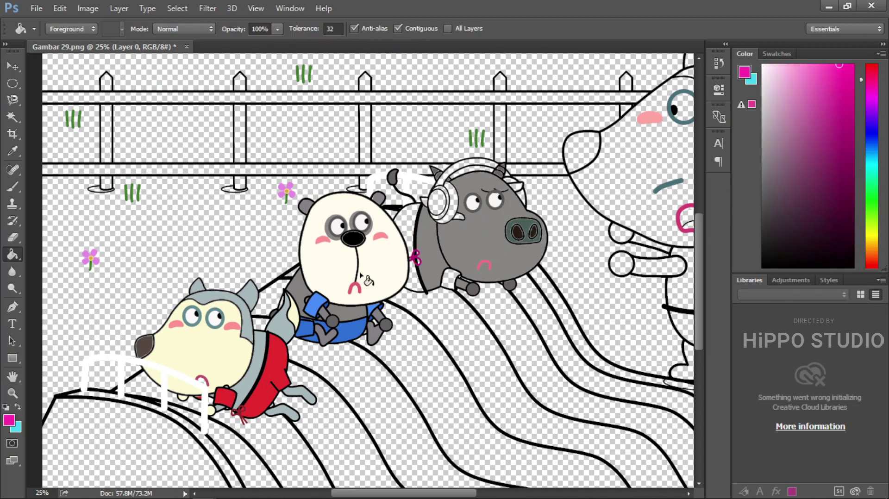
{"action": "left_click", "coordinate": [448, 280]}
{"action": "left_click", "coordinate": [413, 280]}
{"action": "left_click", "coordinate": [408, 235]}
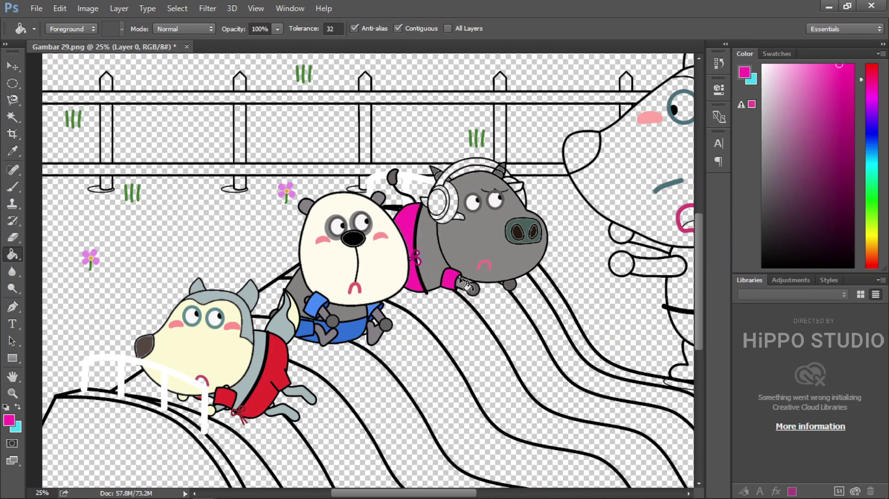
- Fill the forearm of the animal wearing headphones with its body gray
{"action": "key", "text": "i"}
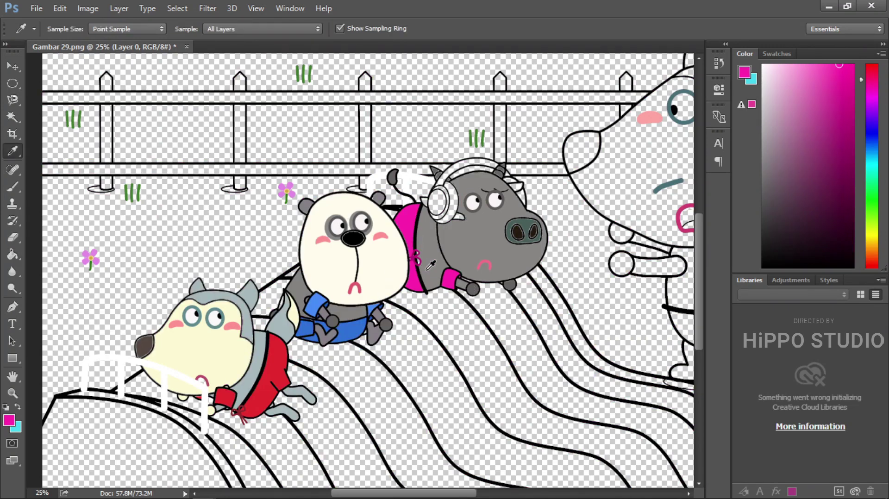
{"action": "left_click", "coordinate": [423, 271]}
{"action": "key", "text": "g"}
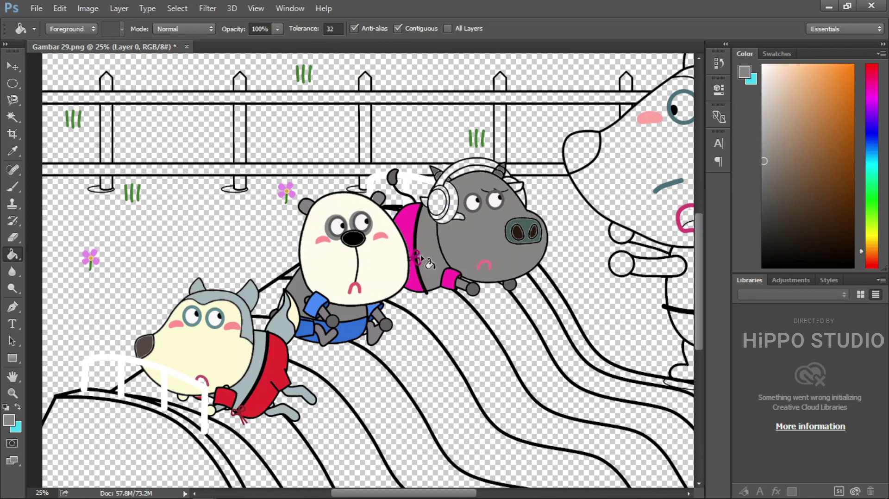
- Fill the inner ear below the headphones with muted pink
{"action": "key", "text": "i"}
{"action": "left_click", "coordinate": [380, 237]}
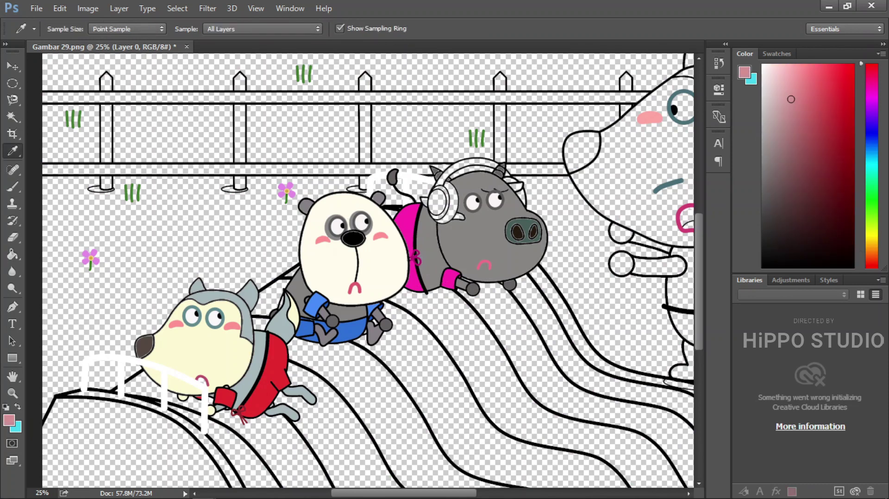
{"action": "key", "text": "g"}
{"action": "left_click", "coordinate": [461, 218]}
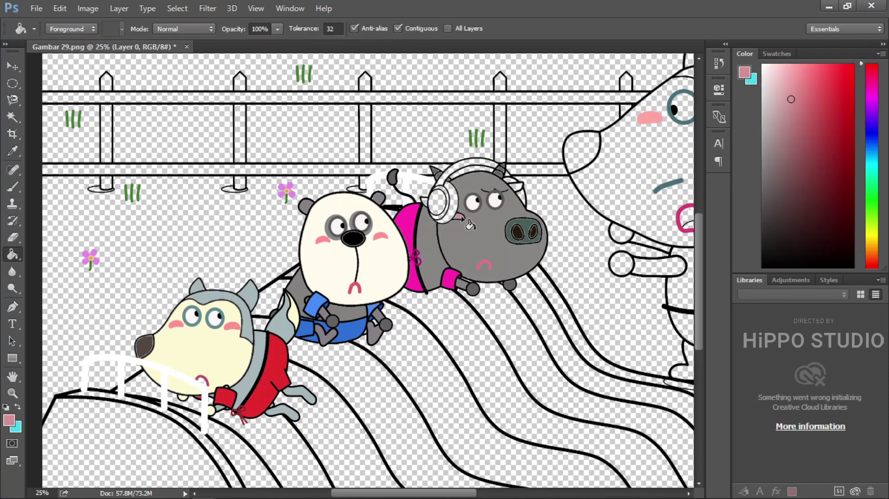
- Fill the cushions of both headphone cups with bright pink
{"action": "key", "text": "i"}
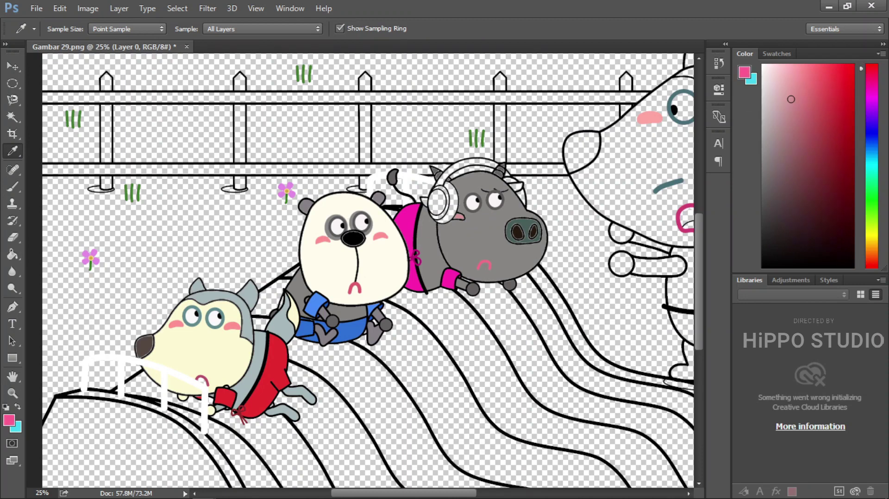
{"action": "left_click", "coordinate": [420, 217]}
{"action": "key", "text": "g"}
{"action": "left_click", "coordinate": [452, 203]}
{"action": "left_click", "coordinate": [521, 195]}
{"action": "left_click", "coordinate": [509, 180]}
- Fill the ears of the animal wearing headphones with gray and the headphone band with crimson
{"action": "key", "text": "i"}
{"action": "left_click", "coordinate": [888, 233]}
{"action": "key", "text": "g"}
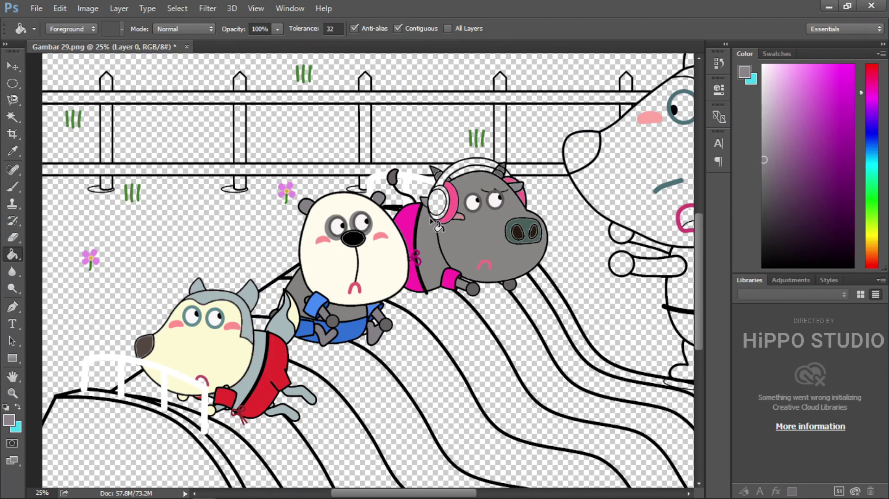
{"action": "key", "text": "i"}
{"action": "left_click", "coordinate": [415, 234]}
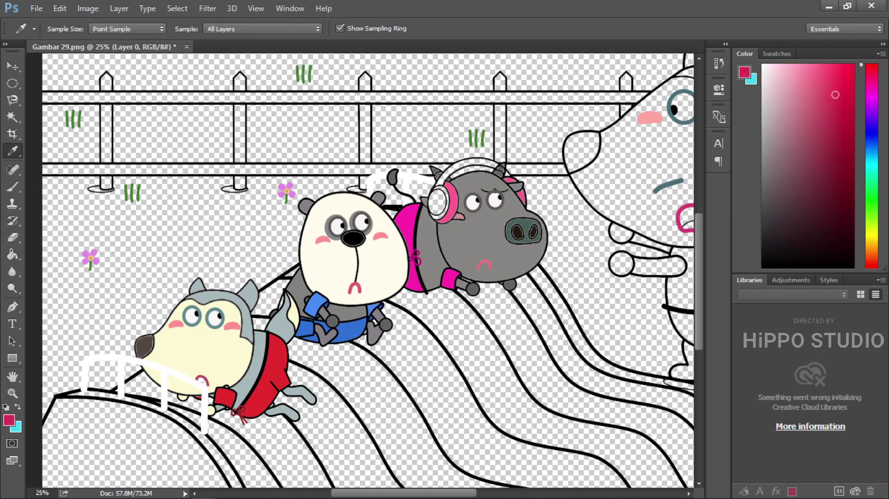
{"action": "key", "text": "g"}
{"action": "left_click", "coordinate": [447, 187]}
- Fill the outer disc of the near headphone cup with bright green
{"action": "left_click", "coordinate": [252, 498]}
{"action": "left_click", "coordinate": [13, 189]}
{"action": "key", "text": "i"}
{"action": "left_click", "coordinate": [156, 220]}
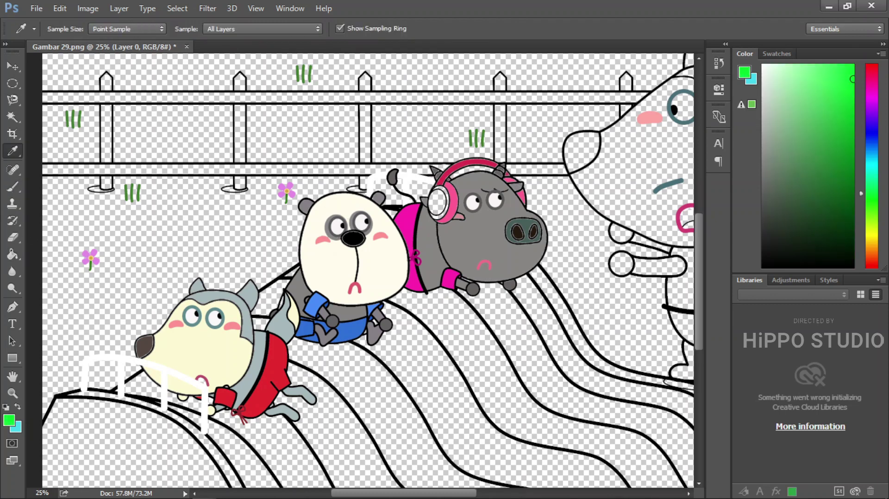
{"action": "key", "text": "g"}
{"action": "left_click", "coordinate": [436, 204]}
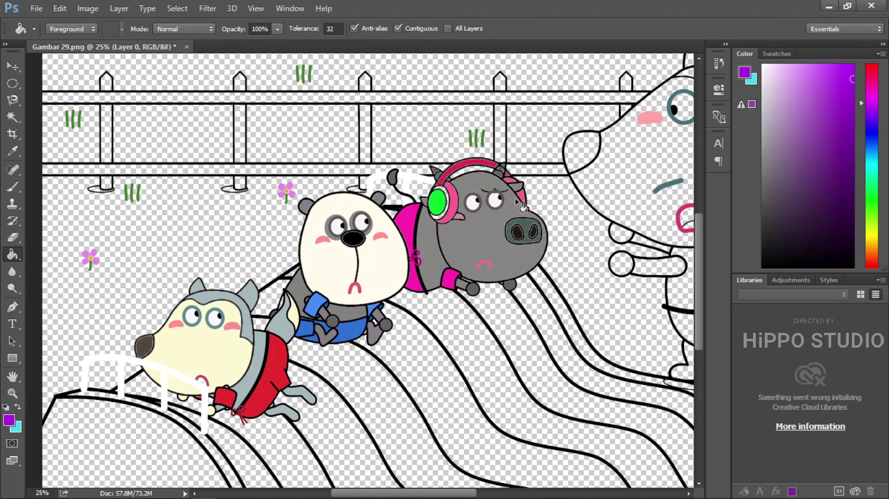
- Fill the ring around the green disc of the near headphone cup with purple
{"action": "left_click", "coordinate": [450, 214]}
{"action": "key", "text": "h"}
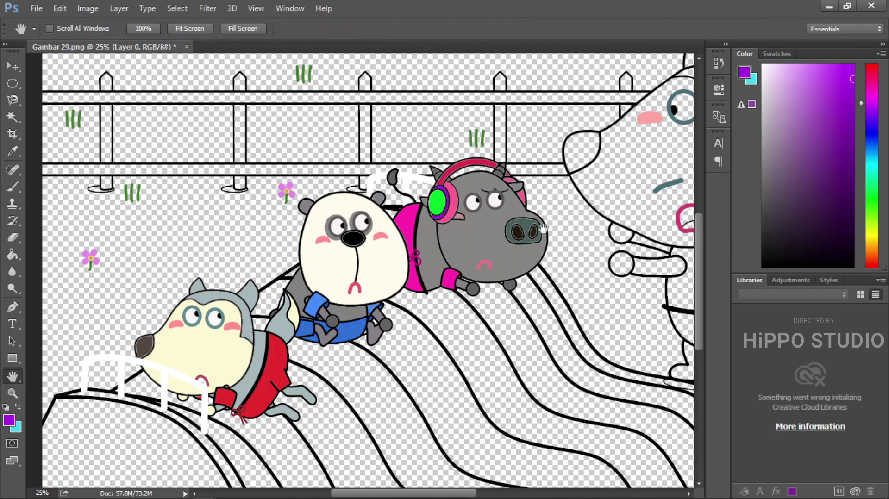
- Fill the large wolf's face, hands and tail tip with the pale cream sampled from the small wolf
{"action": "key", "text": "ctrl+minus"}
{"action": "key", "text": "i"}
{"action": "left_click", "coordinate": [142, 343]}
{"action": "key", "text": "g"}
{"action": "left_click", "coordinate": [481, 234]}
{"action": "left_click", "coordinate": [420, 288]}
{"action": "left_click", "coordinate": [597, 302]}
- Fill the large wolf's head fur, both ears and tail with the blue-gray sampled from the small wolf
{"action": "key", "text": "i"}
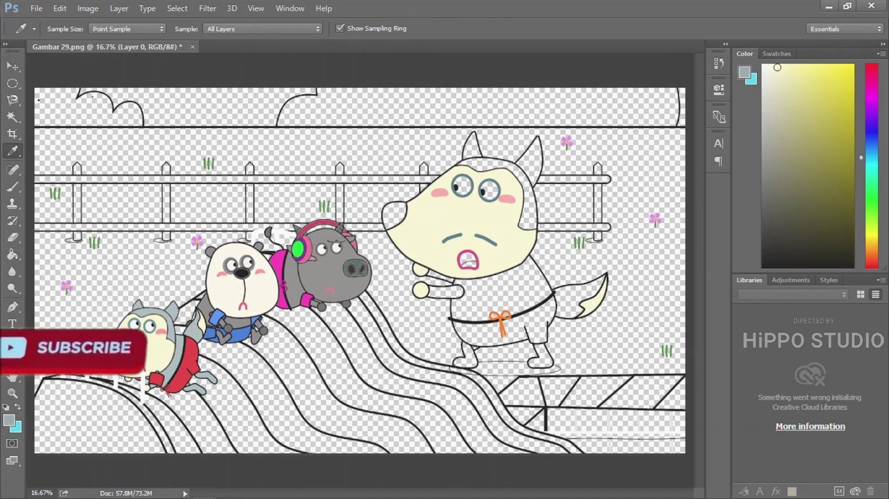
{"action": "left_click", "coordinate": [174, 314]}
{"action": "key", "text": "g"}
{"action": "left_click", "coordinate": [527, 196]}
{"action": "left_click", "coordinate": [533, 163]}
{"action": "left_click", "coordinate": [472, 149]}
{"action": "left_click", "coordinate": [577, 300]}
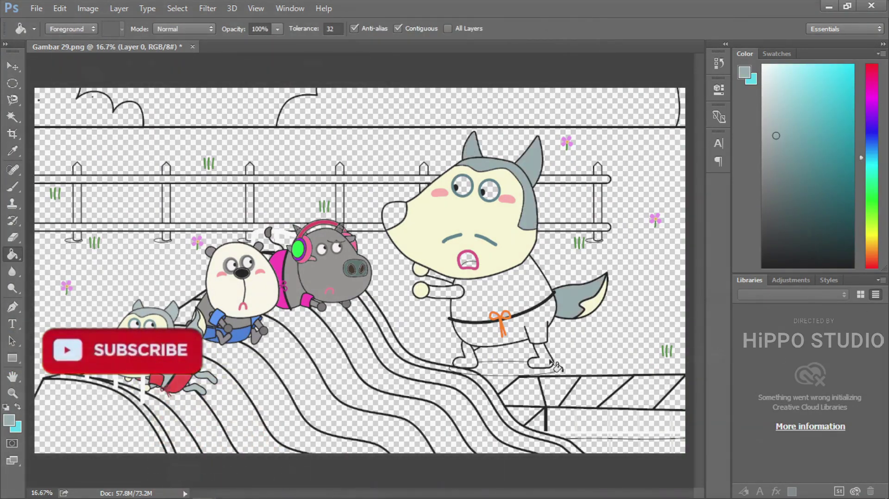
- Fill the large wolf's feet, torso and arm with the same blue-gray
{"action": "left_click", "coordinate": [541, 359]}
{"action": "left_click", "coordinate": [468, 358]}
{"action": "left_click", "coordinate": [486, 300]}
{"action": "left_click", "coordinate": [444, 292]}
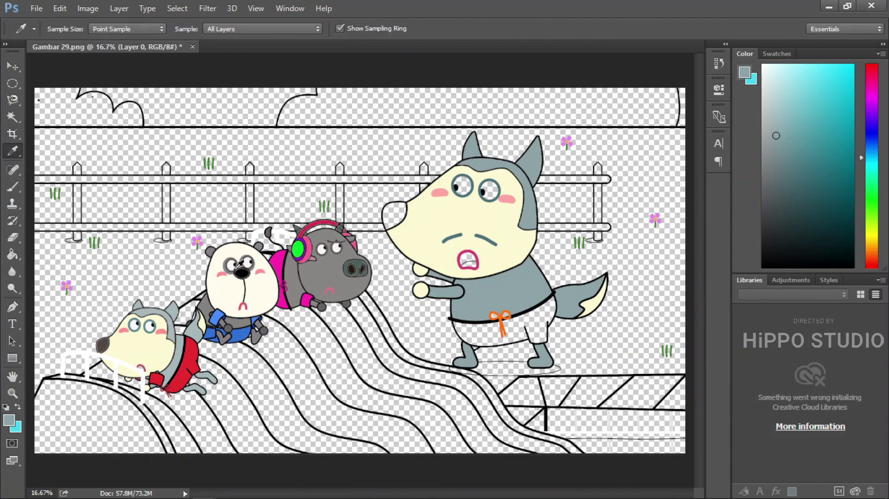
- Fill the large wolf's eyes with white and its nose with the dark brown of the small wolf's nose
{"action": "left_click", "coordinate": [515, 325], "text": "alt"}
{"action": "left_click", "coordinate": [487, 190]}
{"action": "key", "text": "i"}
{"action": "left_click", "coordinate": [102, 345]}
{"action": "key", "text": "g"}
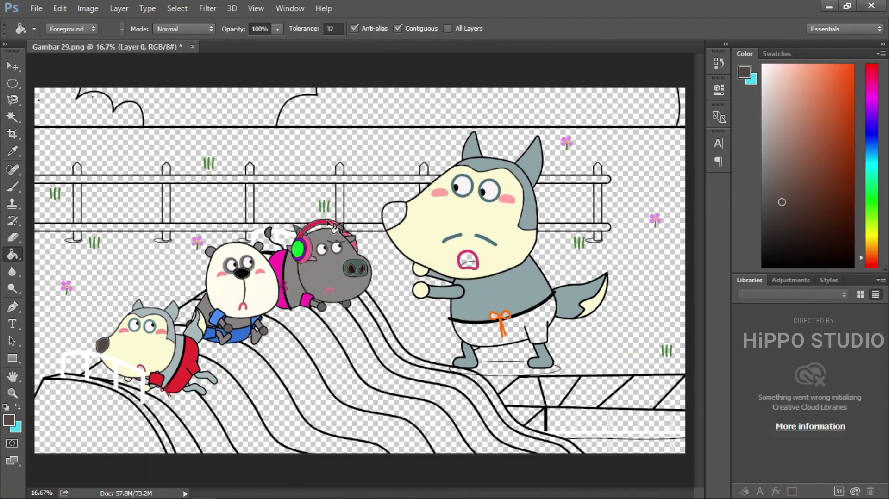
{"action": "left_click", "coordinate": [399, 219]}
- Fill the large wolf's shorts with bright yellow
{"action": "key", "text": "i"}
{"action": "left_click", "coordinate": [540, 331]}
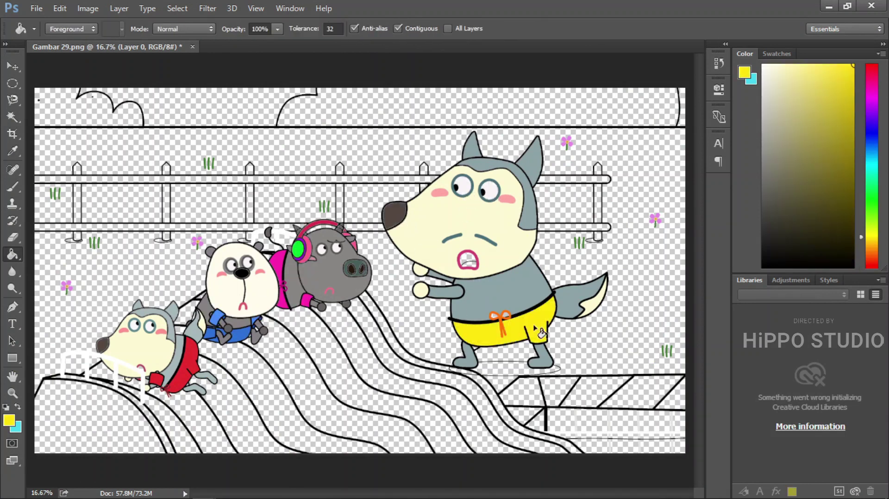
{"action": "left_click", "coordinate": [547, 357], "text": "alt"}
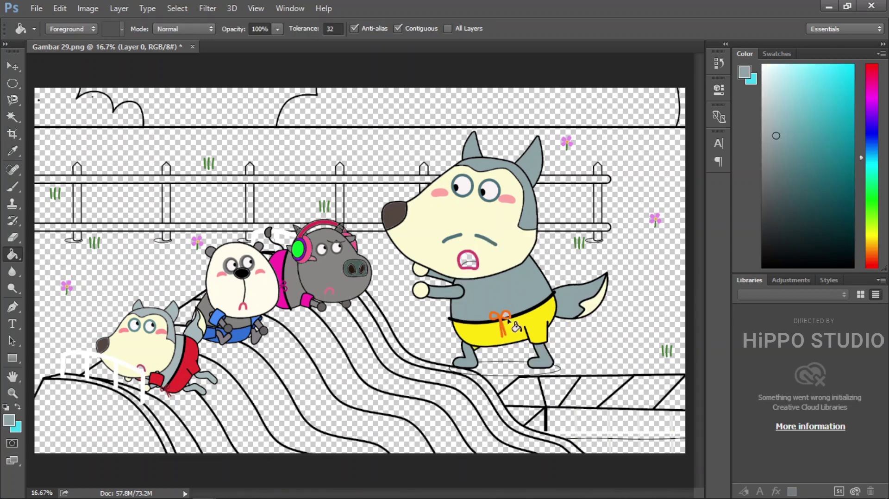
- Fill the inside of the large wolf's mouth with dark maroon and the tongue with muted red
{"action": "key", "text": "i"}
{"action": "left_click", "coordinate": [140, 369]}
{"action": "key", "text": "g"}
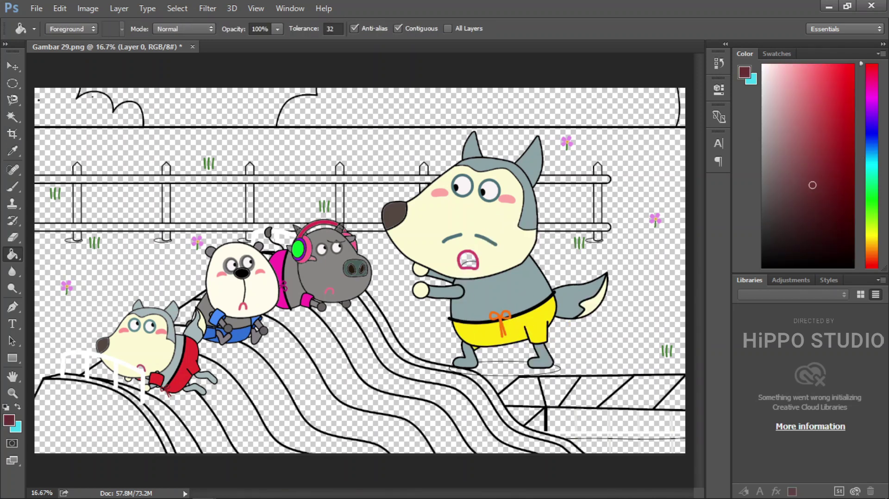
{"action": "left_click", "coordinate": [470, 263]}
{"action": "left_click", "coordinate": [468, 265], "text": "alt"}
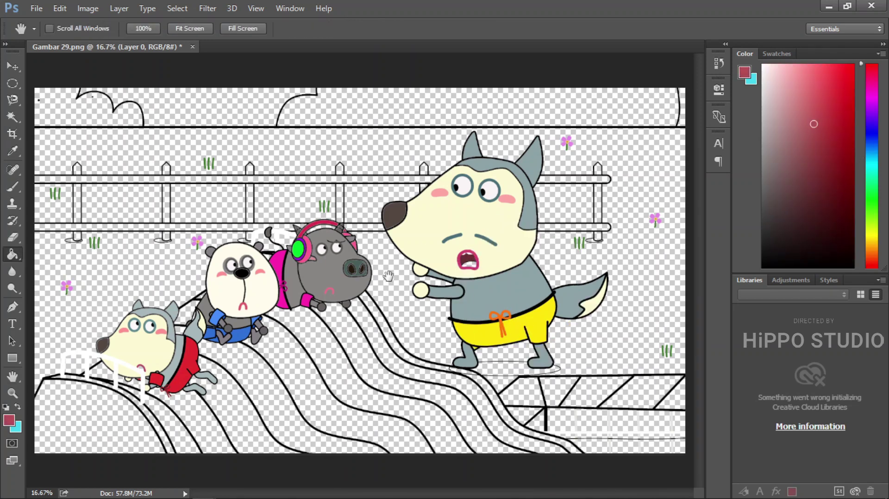
- Fill the upper and lower horizontal rails of the fence with light gray
{"action": "left_click", "coordinate": [256, 179]}
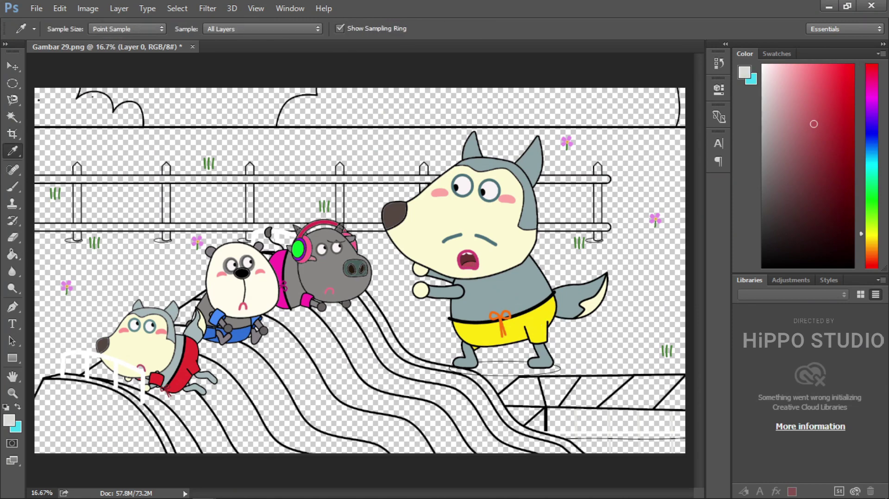
{"action": "key", "text": "g"}
{"action": "left_click", "coordinate": [256, 179]}
{"action": "left_click", "coordinate": [547, 179]}
{"action": "left_click", "coordinate": [555, 227]}
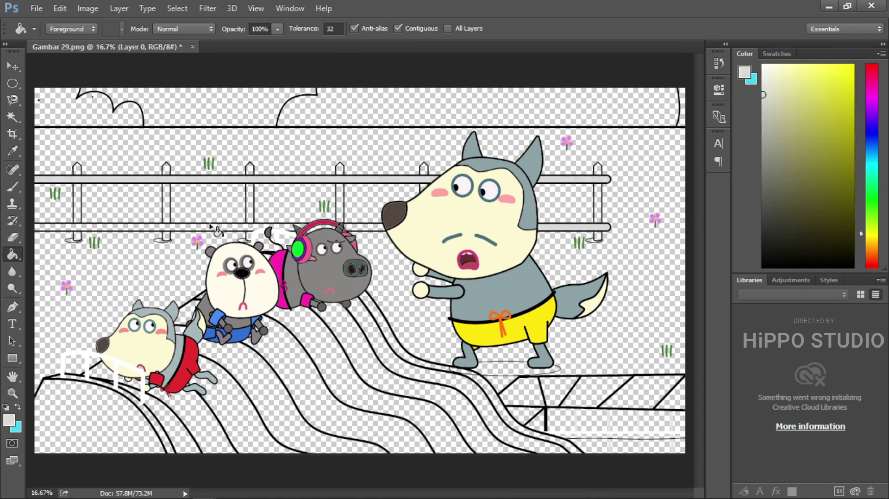
{"action": "left_click", "coordinate": [210, 227]}
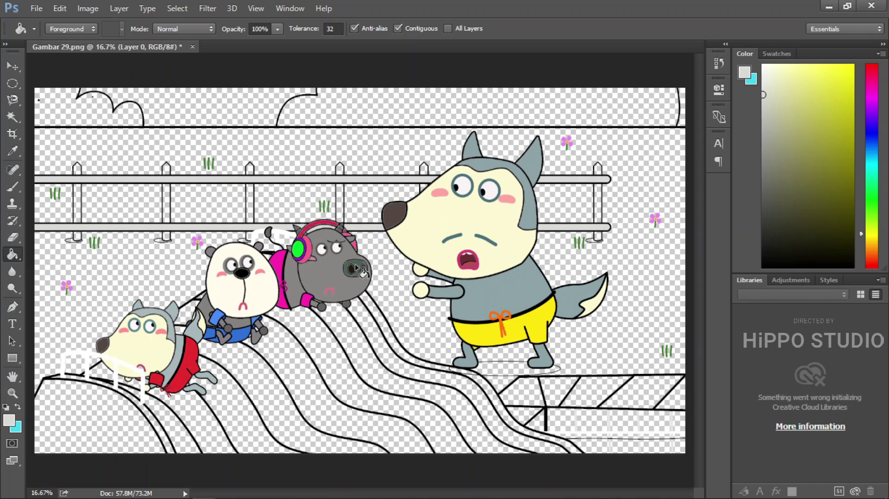
- Fill the tops of all fence posts and the lower sections of the post behind the large wolf with white
{"action": "left_click", "coordinate": [468, 255], "text": "alt"}
{"action": "left_click", "coordinate": [76, 170]}
{"action": "left_click", "coordinate": [167, 170]}
{"action": "left_click", "coordinate": [250, 170]}
{"action": "left_click", "coordinate": [341, 170]}
{"action": "left_click", "coordinate": [424, 170]}
{"action": "left_click", "coordinate": [599, 170]}
{"action": "left_click", "coordinate": [599, 206]}
{"action": "left_click", "coordinate": [600, 237]}
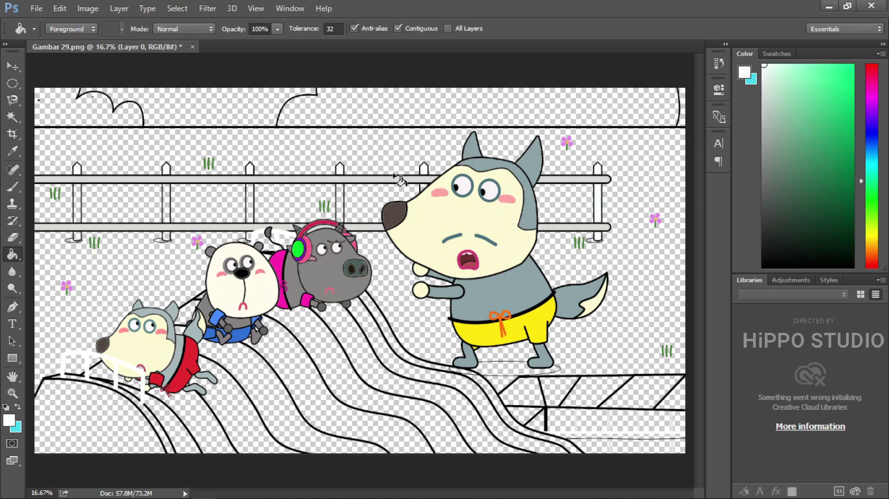
- Fill the remaining lower sections of the fence posts behind the small animals with white
{"action": "left_click", "coordinate": [340, 200]}
{"action": "left_click", "coordinate": [251, 204]}
{"action": "left_click", "coordinate": [250, 236]}
{"action": "left_click", "coordinate": [166, 239]}
{"action": "left_click", "coordinate": [167, 213]}
{"action": "left_click", "coordinate": [81, 215]}
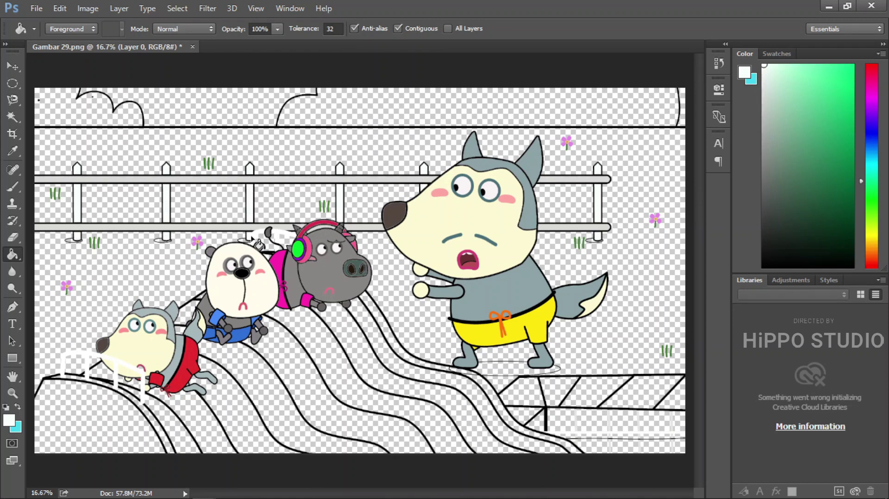
- Fill every tile of the pool's border below the large wolf with pale cream
{"action": "key", "text": "i"}
{"action": "left_click", "coordinate": [500, 227]}
{"action": "key", "text": "g"}
{"action": "left_click", "coordinate": [519, 419]}
{"action": "left_click", "coordinate": [526, 392]}
{"action": "left_click", "coordinate": [559, 391]}
{"action": "left_click", "coordinate": [606, 398]}
{"action": "left_click", "coordinate": [641, 399]}
{"action": "left_click", "coordinate": [674, 401]}
- Fill the upper row of tiles on the pool's inner wall with turquoise
{"action": "key", "text": "i"}
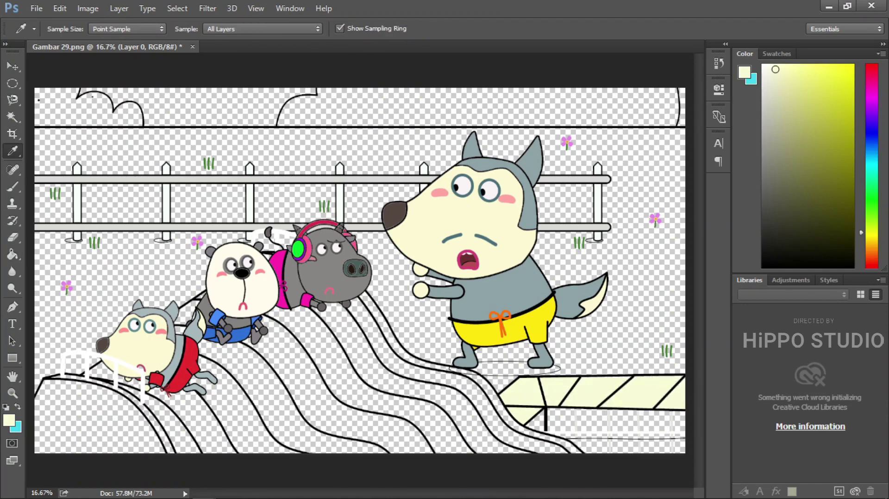
{"action": "left_click_drag", "start_coordinate": [674, 401], "coordinate": [888, 402]}
{"action": "left_click", "coordinate": [563, 419]}
{"action": "left_click", "coordinate": [534, 421]}
{"action": "left_click", "coordinate": [593, 419]}
{"action": "left_click", "coordinate": [622, 419]}
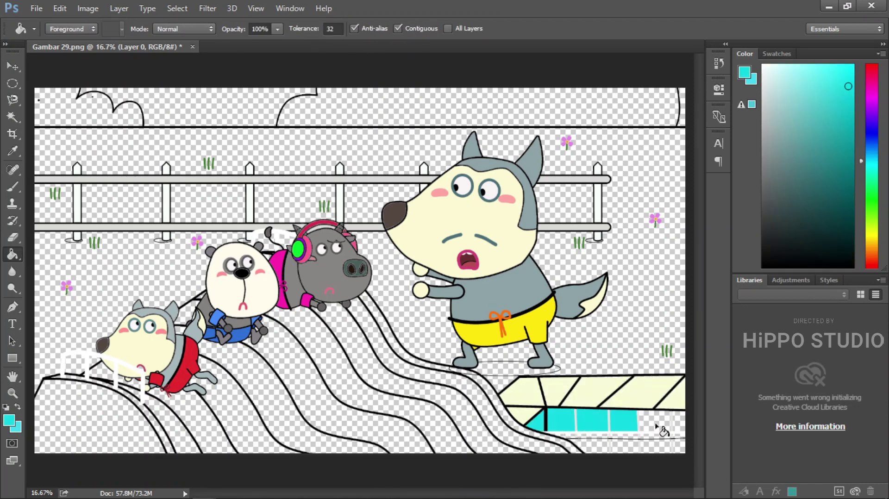
{"action": "left_click", "coordinate": [655, 419]}
{"action": "left_click", "coordinate": [678, 419]}
- Fill the lower row of pool wall tiles down to the waterline with turquoise
{"action": "left_click", "coordinate": [561, 436]}
{"action": "left_click", "coordinate": [592, 436]}
{"action": "left_click", "coordinate": [624, 436]}
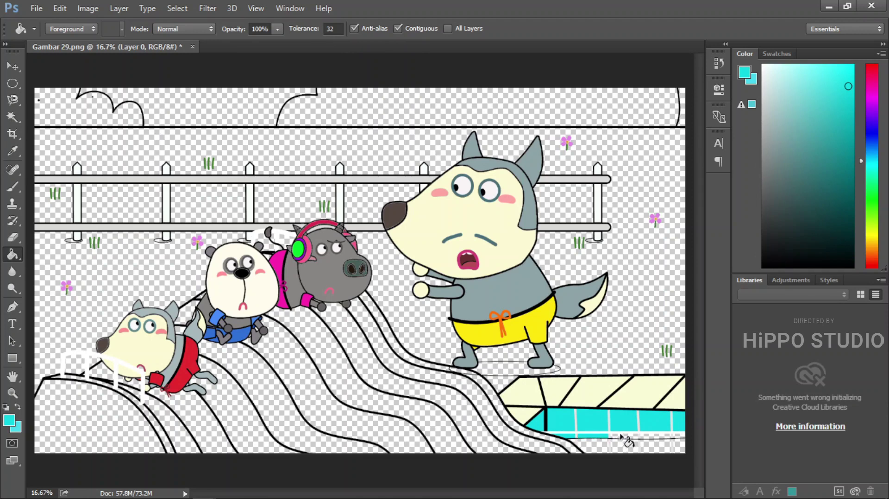
{"action": "left_click", "coordinate": [655, 436]}
{"action": "left_click", "coordinate": [677, 437]}
- Fill the pool sections below the waterline with a deeper cyan-blue
{"action": "left_click", "coordinate": [839, 498], "text": "alt"}
{"action": "left_click", "coordinate": [679, 447]}
{"action": "left_click", "coordinate": [655, 447]}
{"action": "left_click", "coordinate": [628, 447]}
{"action": "left_click", "coordinate": [597, 446]}
{"action": "left_click", "coordinate": [576, 443]}
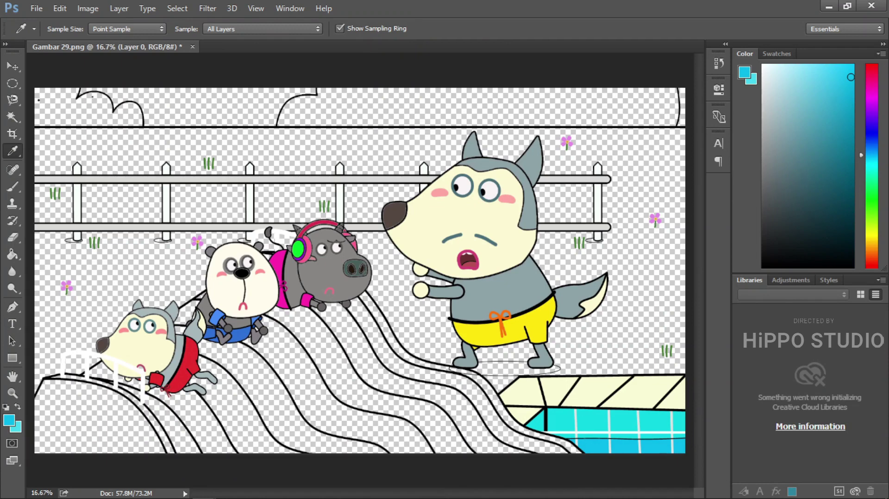
- Fill the slide's rim nearest the large wolf with light purple and the adjacent stripe with dark purple
{"action": "key", "text": "g"}
{"action": "left_click", "coordinate": [408, 345]}
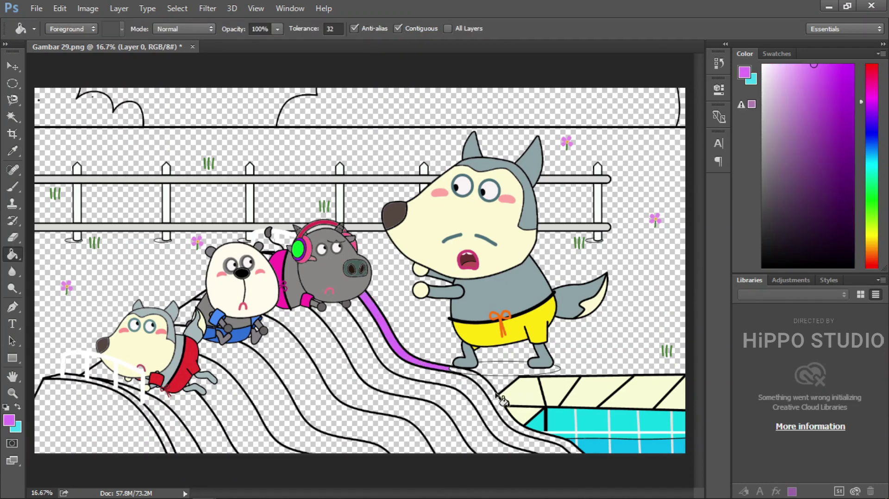
{"action": "left_click", "coordinate": [494, 399]}
{"action": "key", "text": "i"}
{"action": "left_click", "coordinate": [887, 324]}
{"action": "key", "text": "g"}
{"action": "left_click", "coordinate": [368, 330]}
- Fill the slide stripe beside the dark purple one with bright violet and the following stripe with blue
{"action": "key", "text": "i"}
{"action": "left_click", "coordinate": [887, 324]}
{"action": "key", "text": "g"}
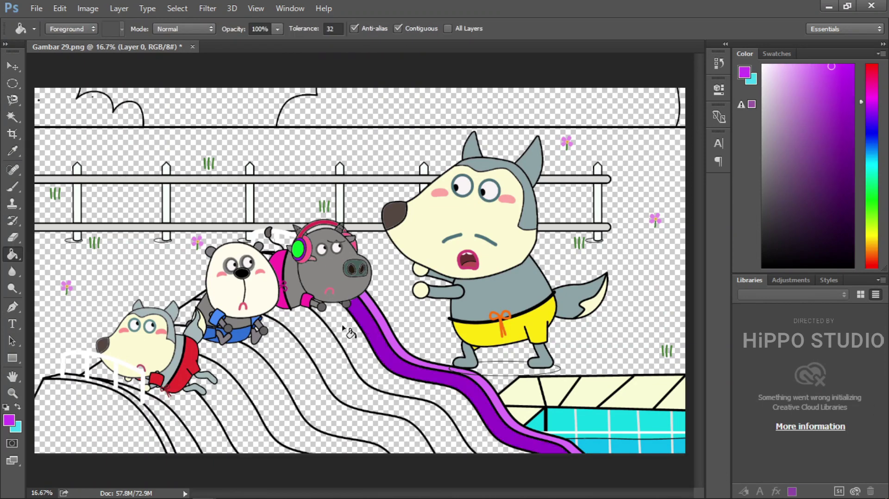
{"action": "left_click", "coordinate": [355, 334]}
{"action": "key", "text": "i"}
{"action": "left_click", "coordinate": [887, 324]}
{"action": "key", "text": "g"}
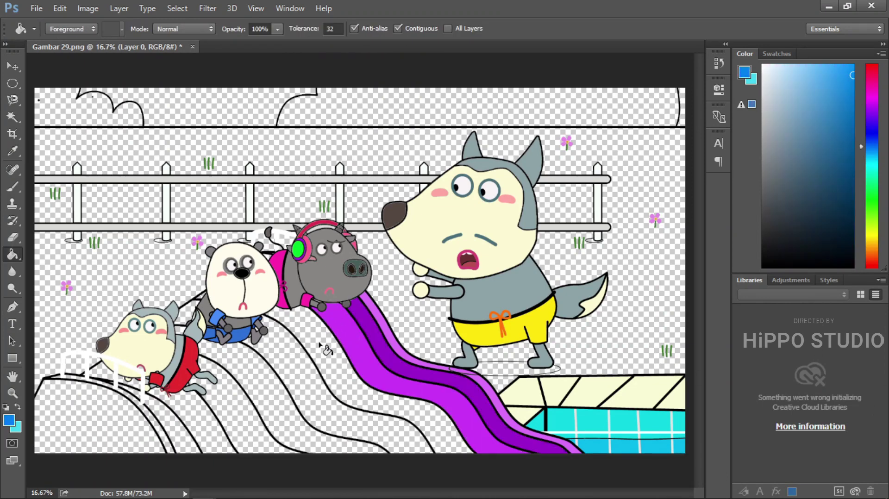
{"action": "left_click", "coordinate": [324, 354]}
- Fill the slide stripe beside the blue one with cyan and color the stripe pieces behind the panda to match
{"action": "key", "text": "i"}
{"action": "left_click", "coordinate": [886, 324]}
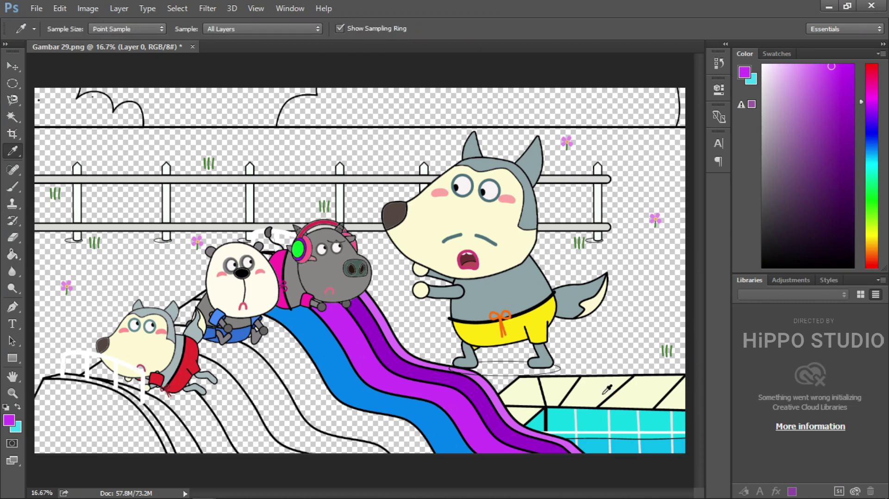
{"action": "left_click", "coordinate": [579, 428], "text": "alt"}
{"action": "left_click", "coordinate": [290, 366]}
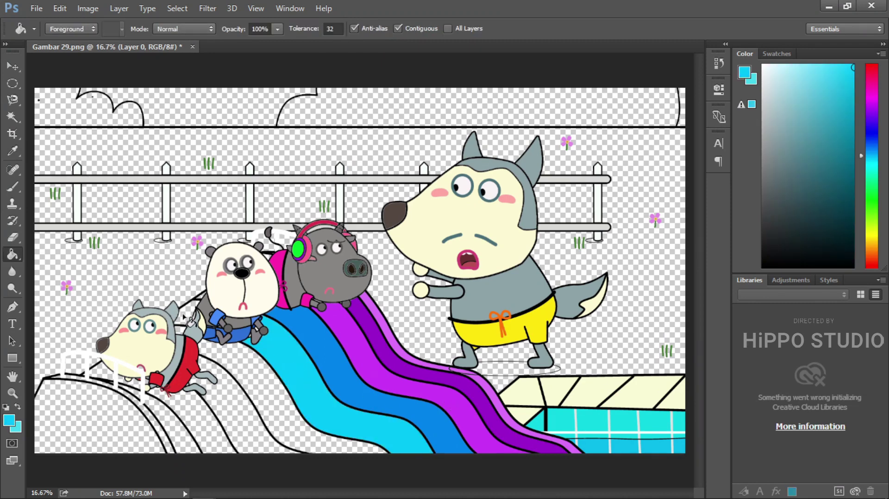
{"action": "left_click", "coordinate": [211, 317], "text": "alt"}
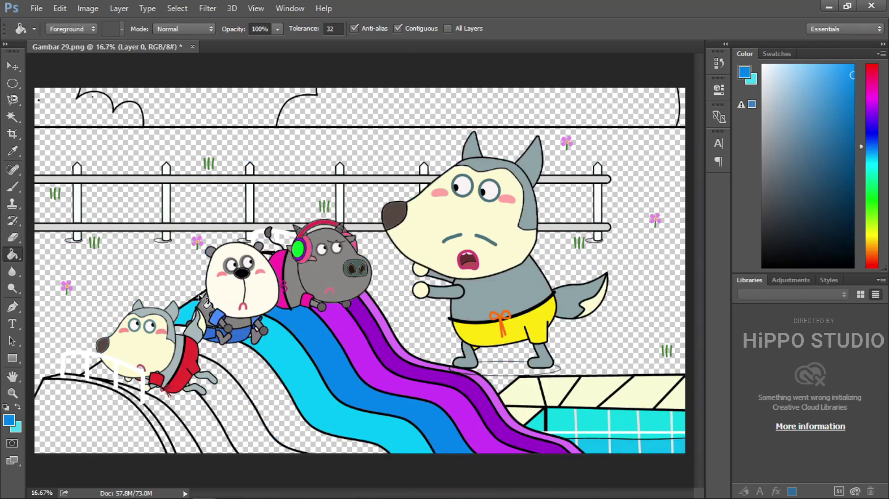
- Fill the slide stripe beside the cyan one with bright green and the following stripe with yellow
{"action": "left_click", "coordinate": [298, 249], "text": "alt"}
{"action": "left_click", "coordinate": [241, 388]}
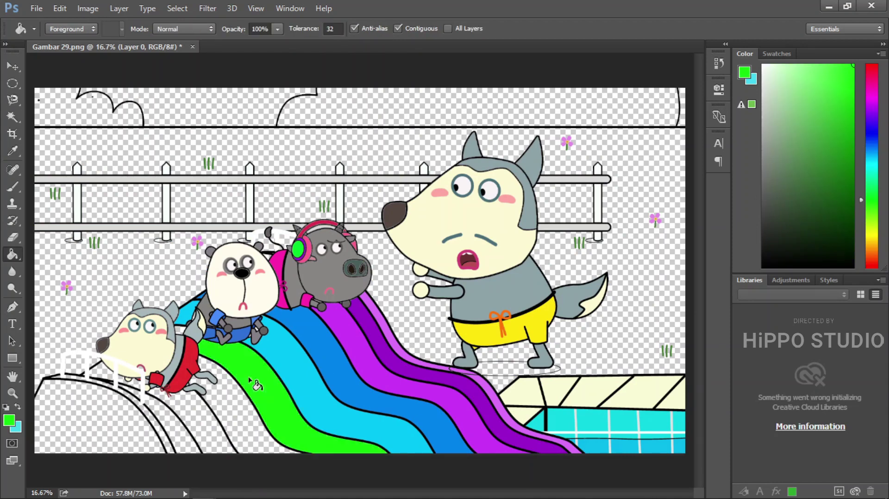
{"action": "left_click", "coordinate": [486, 334], "text": "alt"}
{"action": "left_click", "coordinate": [186, 384]}
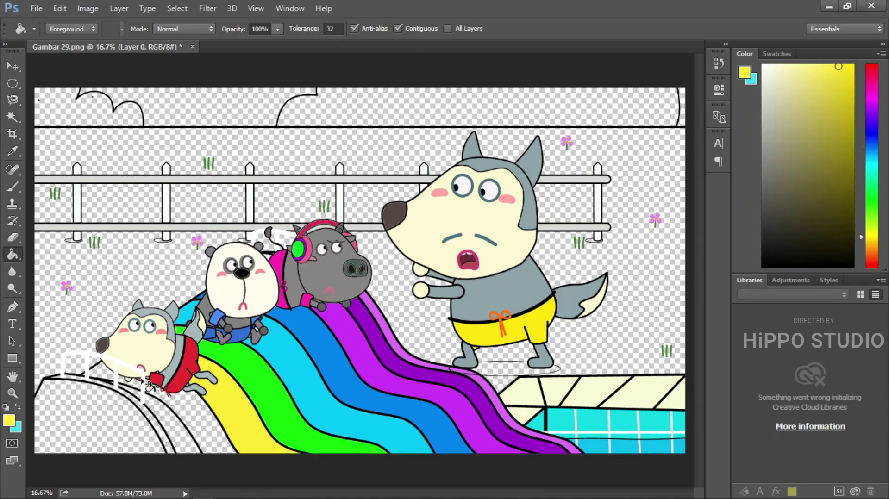
- Fill the slide stripe beside the yellow one with orange and the narrow stripe after it with red
{"action": "key", "text": "alt"}
{"action": "left_click", "coordinate": [500, 319], "text": "alt"}
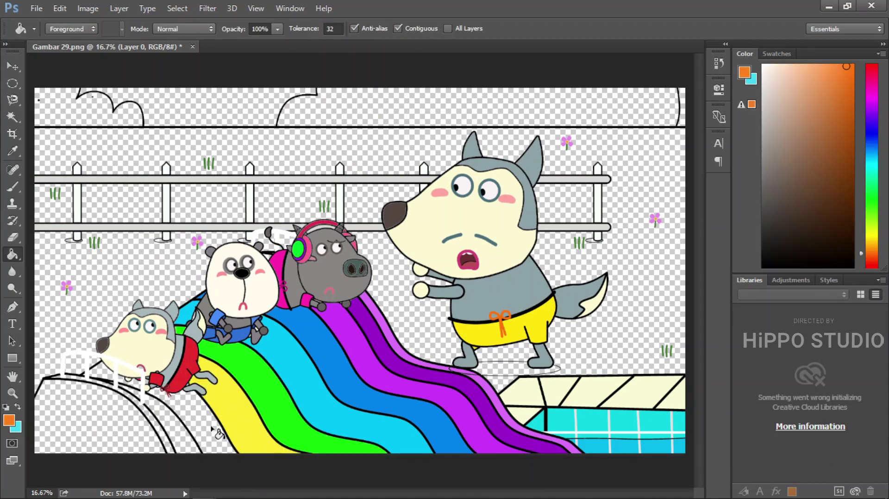
{"action": "left_click", "coordinate": [185, 419]}
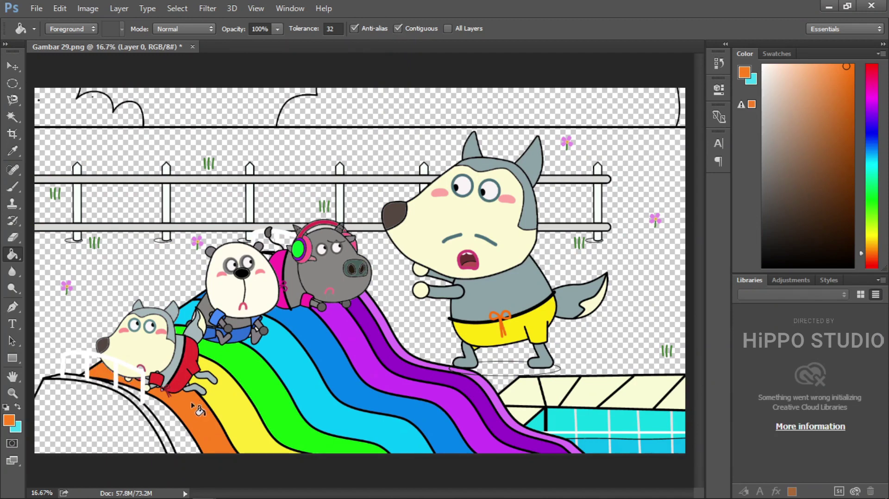
{"action": "left_click", "coordinate": [157, 386], "text": "alt"}
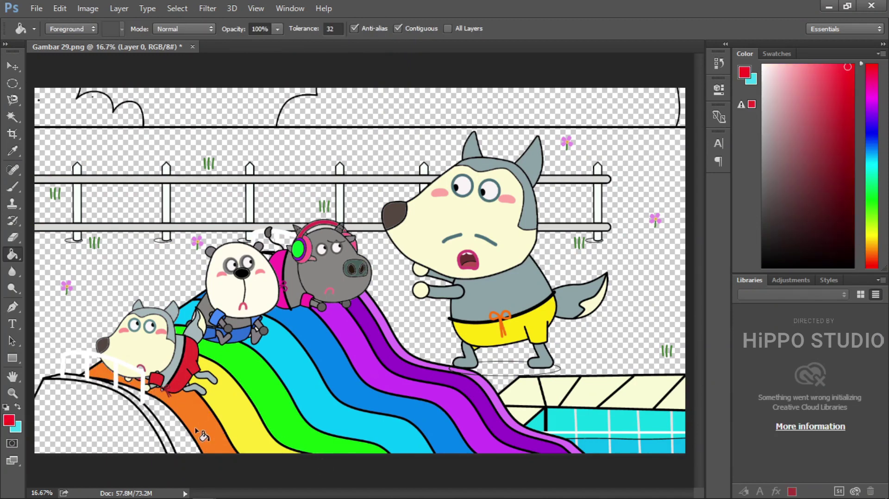
{"action": "left_click", "coordinate": [146, 409]}
{"action": "left_click", "coordinate": [135, 394]}
- Fill the slide's near rim with pinkish red and its side wall with dark red
{"action": "left_click", "coordinate": [308, 250], "text": "alt"}
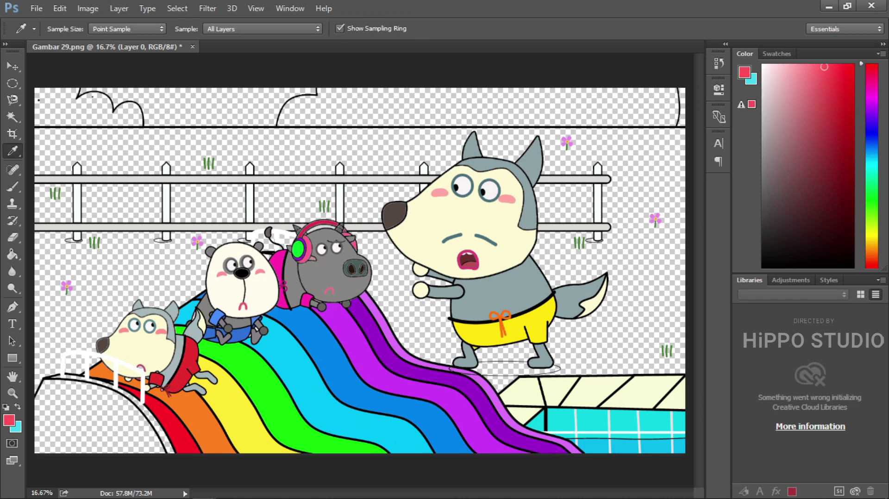
{"action": "left_click", "coordinate": [159, 434]}
{"action": "left_click", "coordinate": [8, 421]}
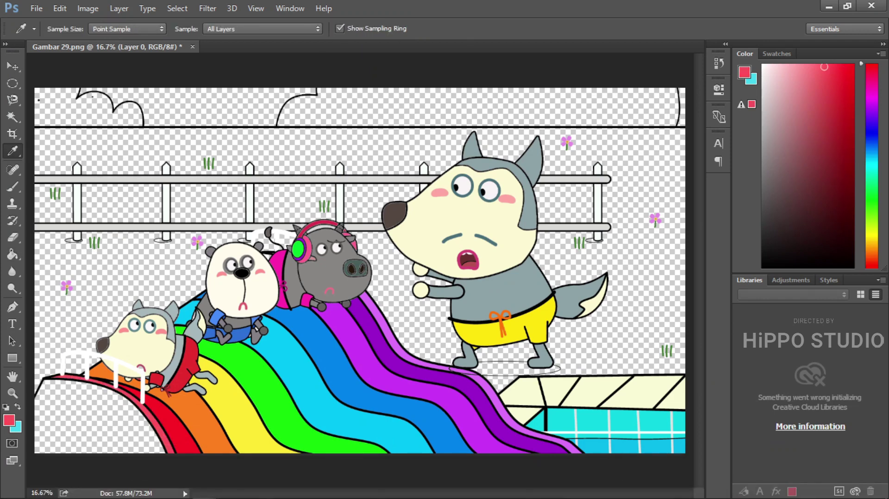
{"action": "key", "text": "Return"}
{"action": "left_click", "coordinate": [68, 413]}
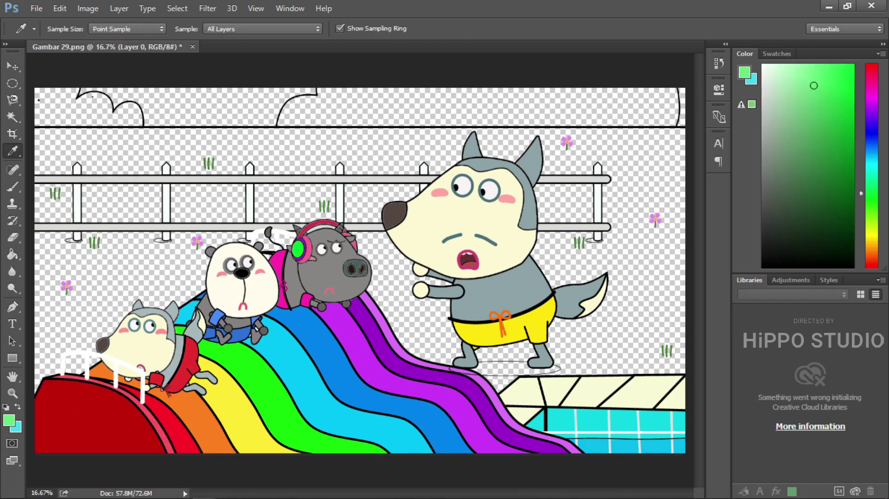
- Fill the lawn around the slide, the large wolf and above the fence with light green
{"action": "left_click", "coordinate": [151, 275]}
{"action": "left_click", "coordinate": [375, 304]}
{"action": "left_click", "coordinate": [268, 242]}
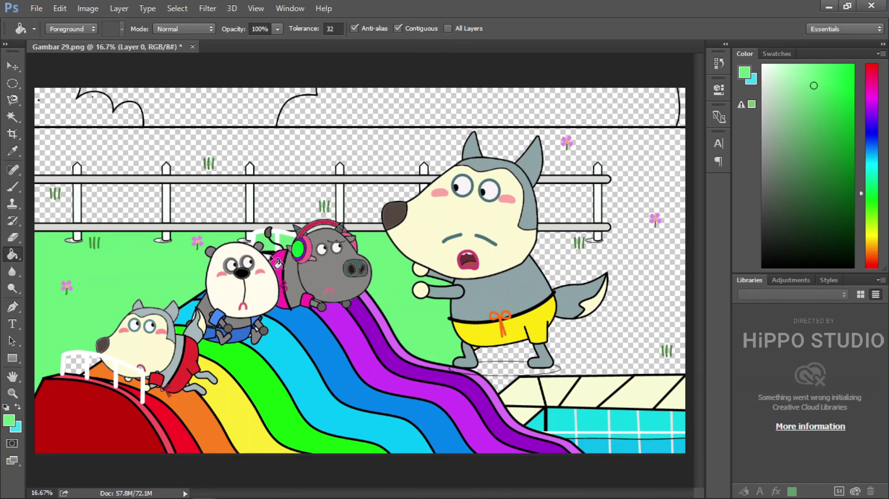
{"action": "left_click", "coordinate": [600, 332]}
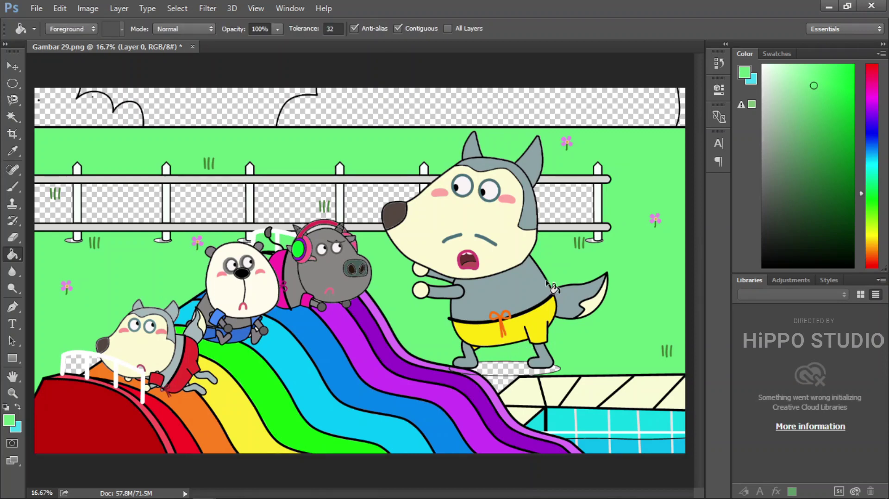
- Fill the gaps between the fence posts and rails with the same light green
{"action": "left_click", "coordinate": [588, 213]}
{"action": "left_click", "coordinate": [382, 201]}
{"action": "left_click", "coordinate": [298, 200]}
{"action": "left_click", "coordinate": [200, 205]}
{"action": "left_click", "coordinate": [121, 204]}
{"action": "left_click", "coordinate": [41, 201]}
- Fill the fence post's ground shadow with darker green and the gaps in the slide's front railing with the lawn's light green
{"action": "left_click", "coordinate": [103, 237], "text": "alt"}
{"action": "left_click", "coordinate": [162, 241]}
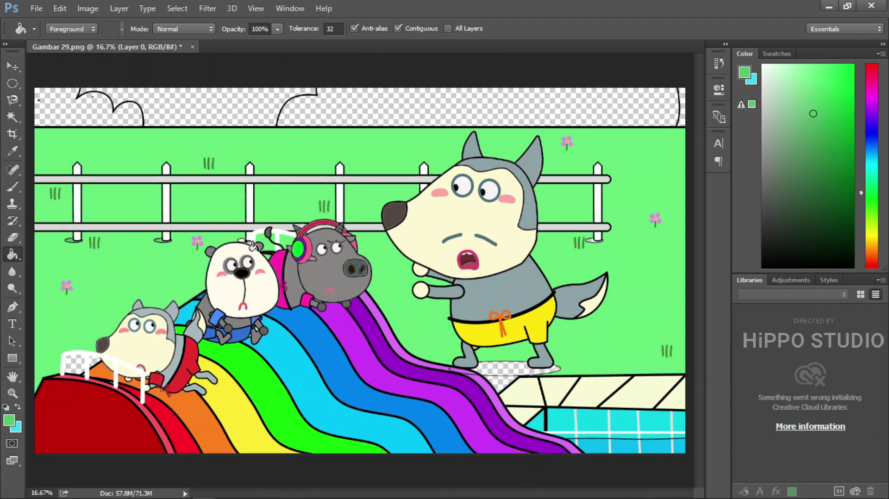
{"action": "key", "text": "i"}
{"action": "left_click", "coordinate": [171, 275]}
{"action": "key", "text": "g"}
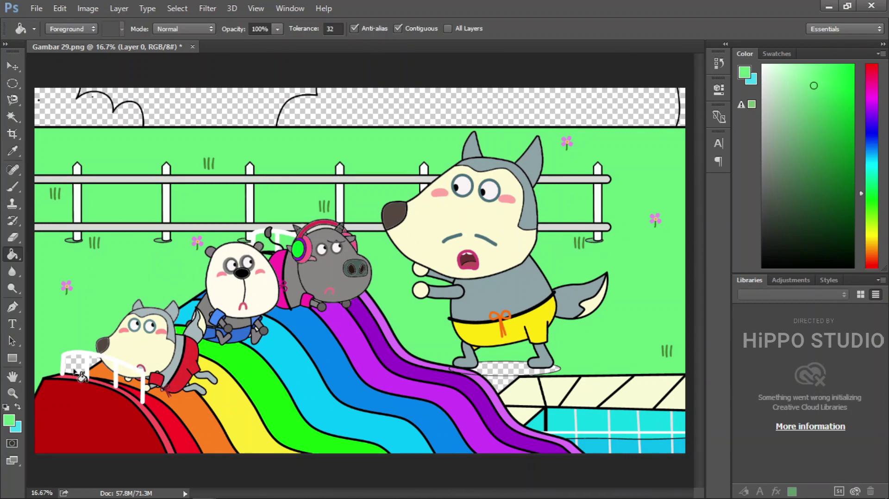
{"action": "left_click", "coordinate": [74, 369]}
{"action": "left_click", "coordinate": [92, 363]}
- Fill the lawn gap between the slide and pool with light green and the shadow under the large wolf's feet with darker green
{"action": "key", "text": "i"}
{"action": "left_click", "coordinate": [501, 384]}
{"action": "left_click", "coordinate": [590, 240], "text": "alt"}
{"action": "left_click", "coordinate": [499, 373]}
- Fill the bushes above the lawn with muted teal green
{"action": "key", "text": "i"}
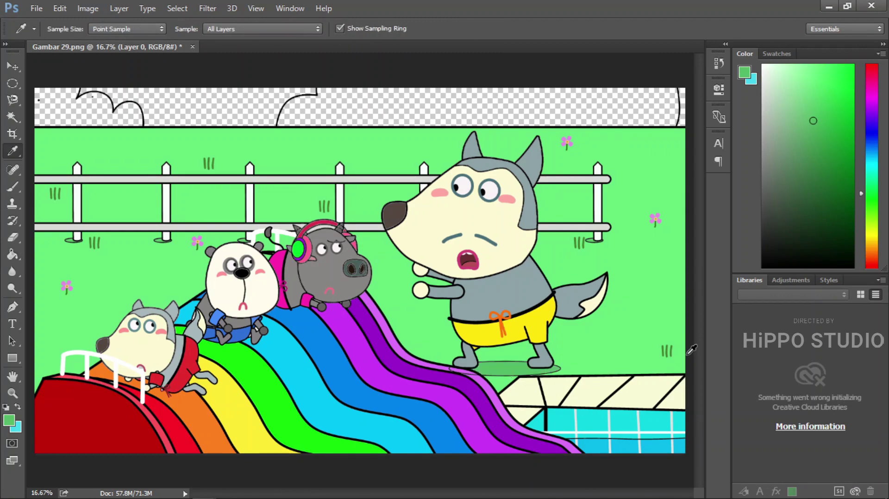
{"action": "left_click", "coordinate": [687, 355]}
{"action": "key", "text": "t"}
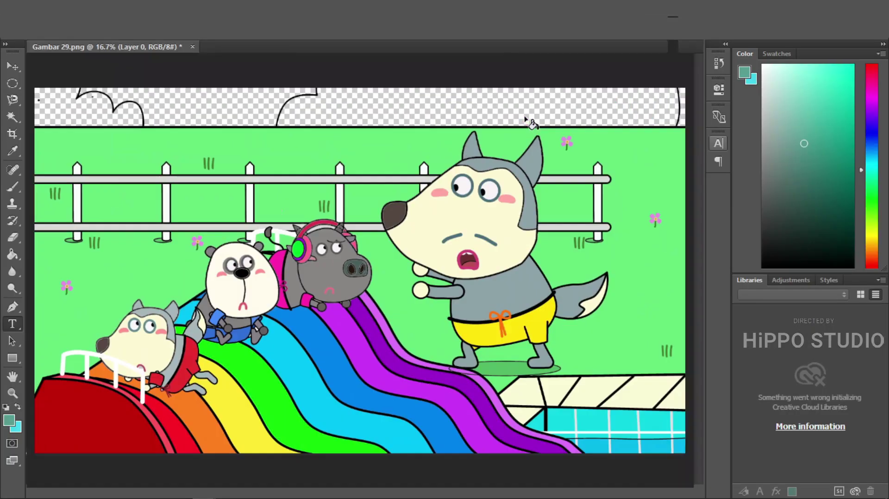
{"action": "left_click", "coordinate": [301, 109]}
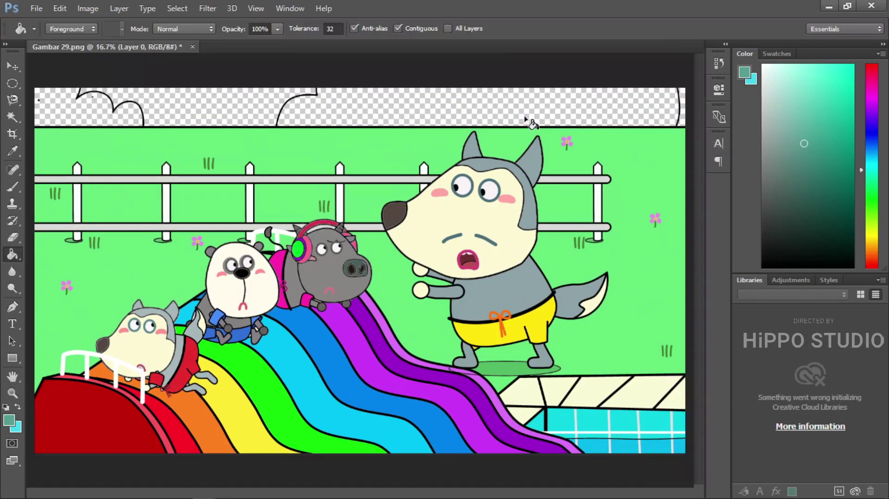
{"action": "left_click", "coordinate": [112, 114]}
- Fill the background between the bushes and the sliver beyond the large bush with light yellowish green
{"action": "key", "text": "i"}
{"action": "left_click", "coordinate": [134, 137]}
{"action": "key", "text": "g"}
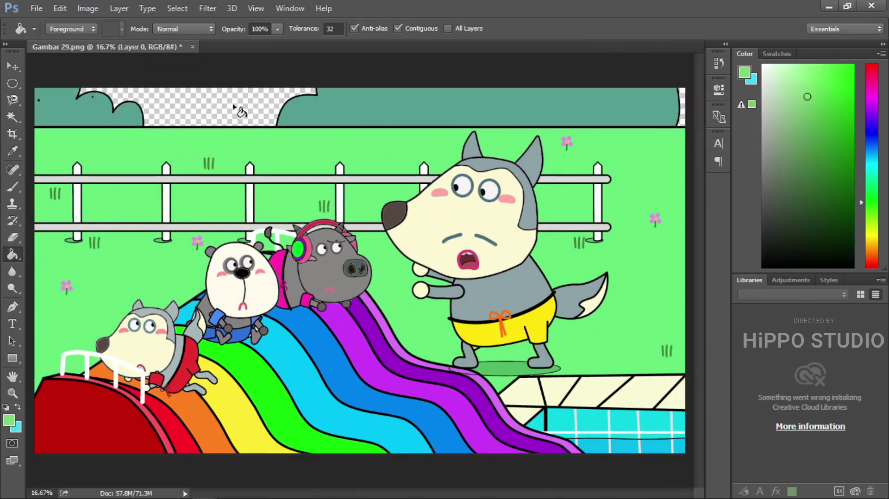
{"action": "left_click", "coordinate": [238, 108]}
{"action": "left_click", "coordinate": [683, 121]}
- View the colored artwork enlarged in full screen mode
{"action": "key", "text": "f"}
{"action": "key", "text": "f"}
{"action": "key", "text": "ctrl+plus"}
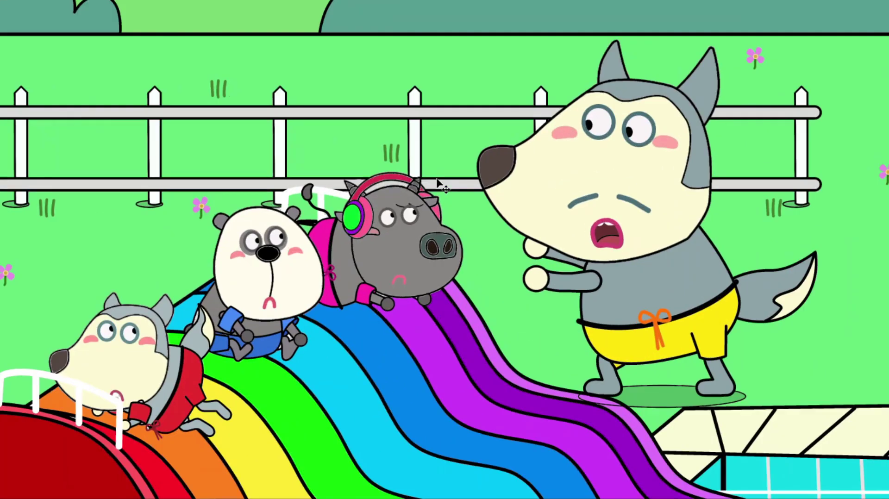